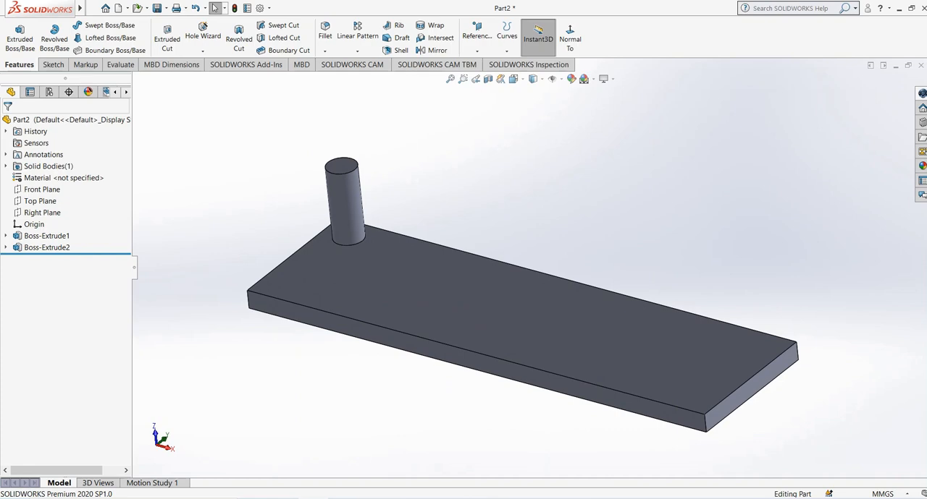
Open the cylinder's extrude feature to examine its settings and close it unchanged.
{"action": "left_click", "coordinate": [46, 248]}
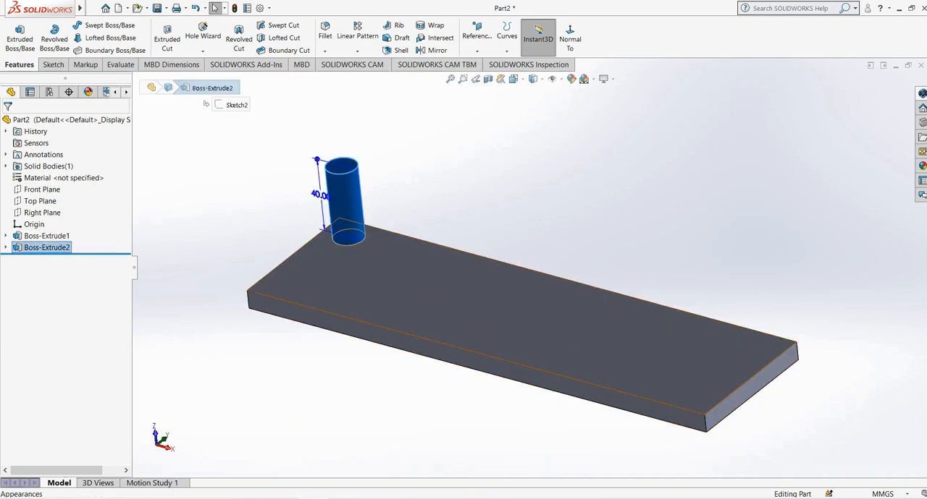
{"action": "right_click", "coordinate": [51, 246]}
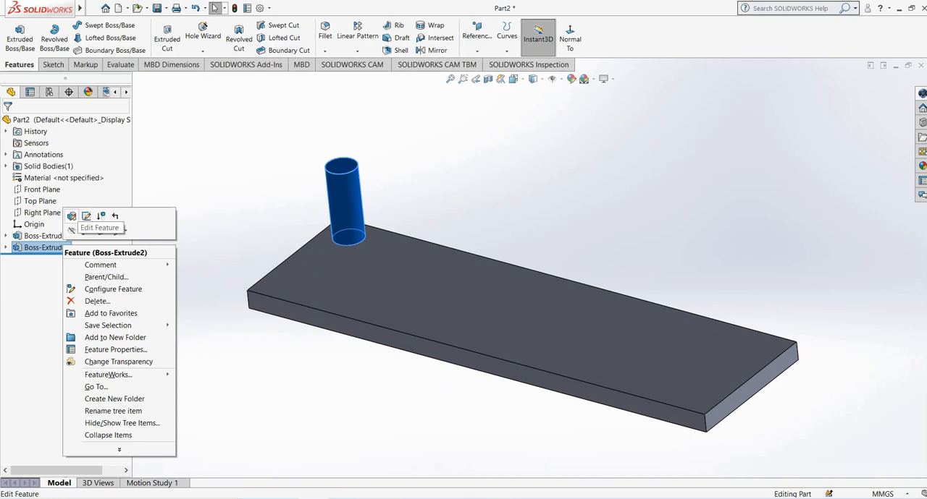
{"action": "left_click", "coordinate": [71, 215]}
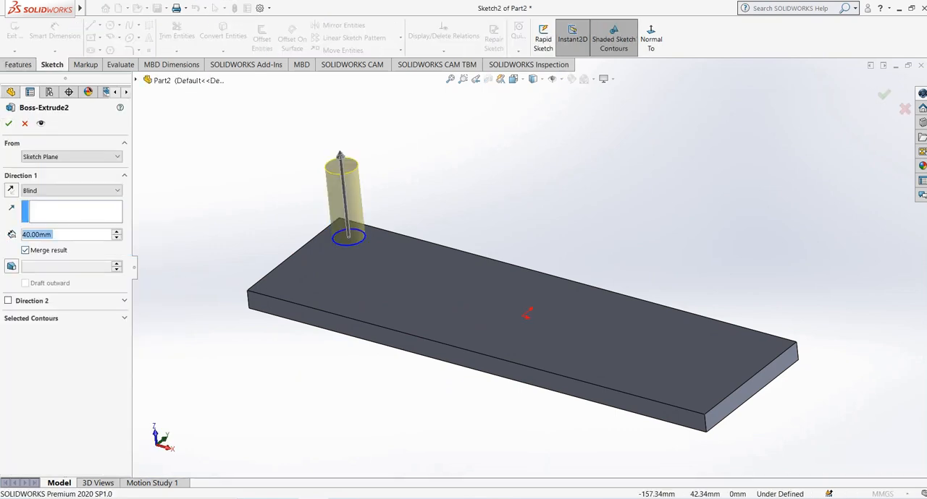
{"action": "left_click", "coordinate": [8, 124]}
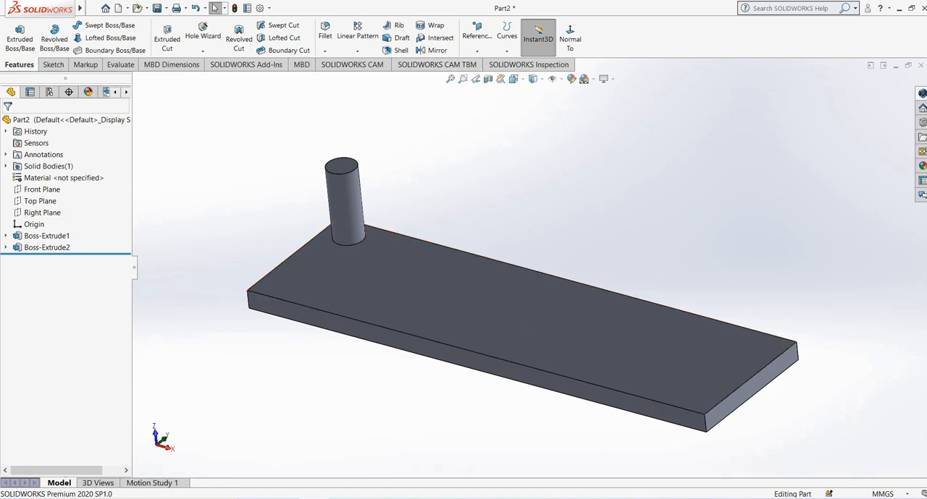
Start a linear pattern of features on the part.
{"action": "left_click", "coordinate": [357, 51]}
{"action": "left_click", "coordinate": [362, 62]}
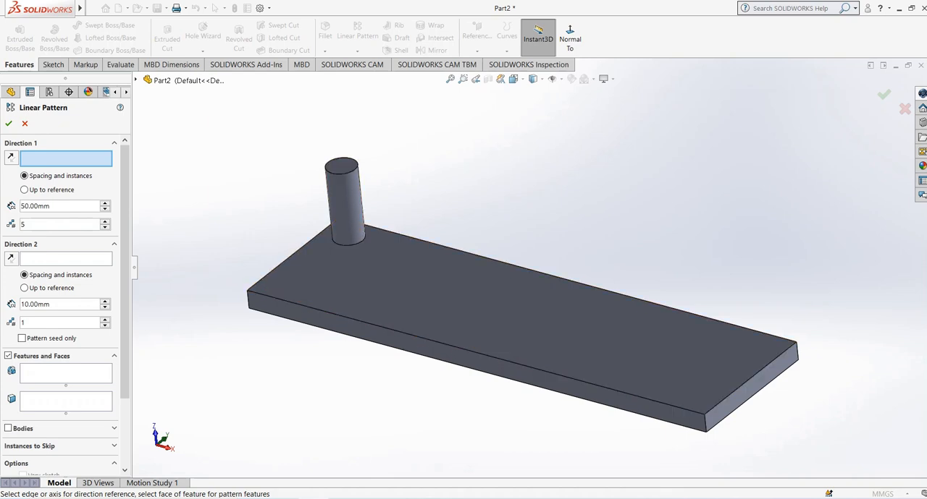
{"action": "mouse_move", "coordinate": [507, 312]}
{"action": "middle_mouse_down"}
{"action": "mouse_move", "coordinate": [508, 321]}
{"action": "mouse_move", "coordinate": [494, 317]}
{"action": "middle_mouse_up"}
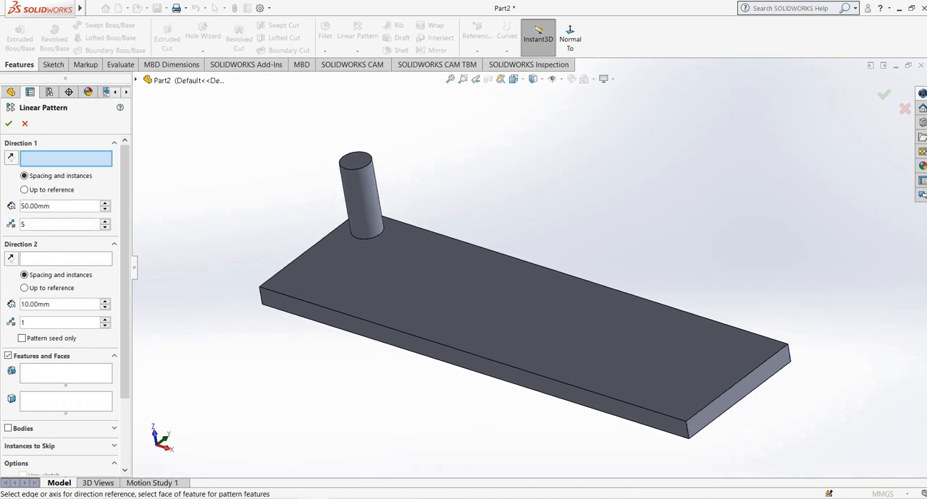
{"action": "mouse_move", "coordinate": [432, 299]}
{"action": "middle_mouse_down"}
{"action": "mouse_move", "coordinate": [443, 284]}
{"action": "mouse_move", "coordinate": [441, 298]}
{"action": "middle_mouse_up"}
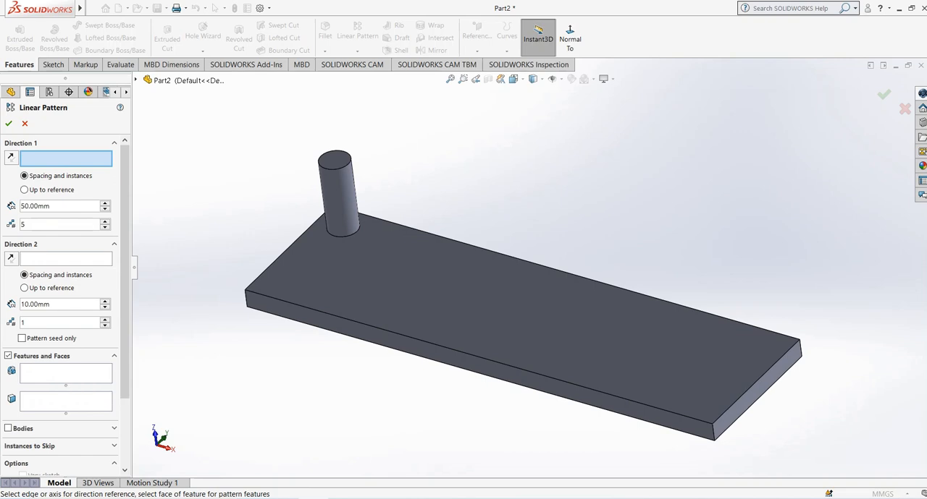
{"action": "mouse_move", "coordinate": [464, 289]}
{"action": "middle_mouse_down"}
{"action": "mouse_move", "coordinate": [451, 275]}
{"action": "mouse_move", "coordinate": [465, 283]}
{"action": "middle_mouse_up"}
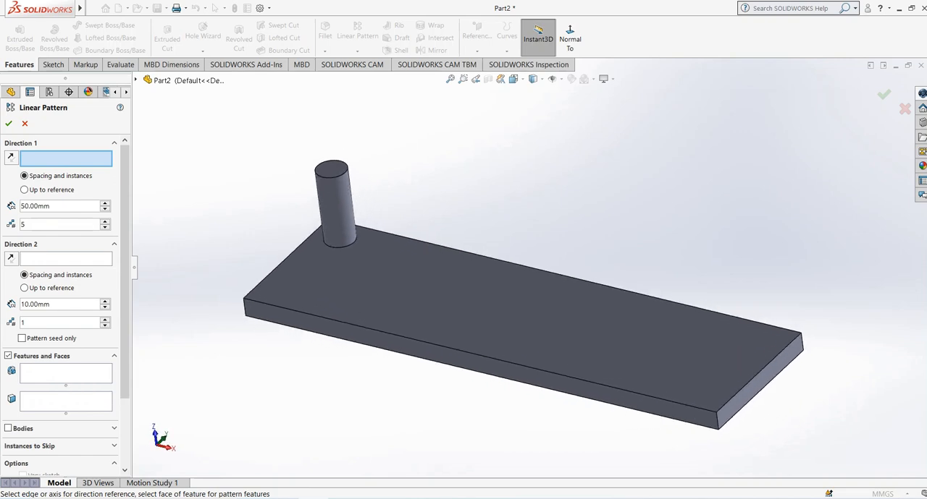
{"action": "middle_click_drag", "start_coordinate": [465, 283], "coordinate": [462, 279]}
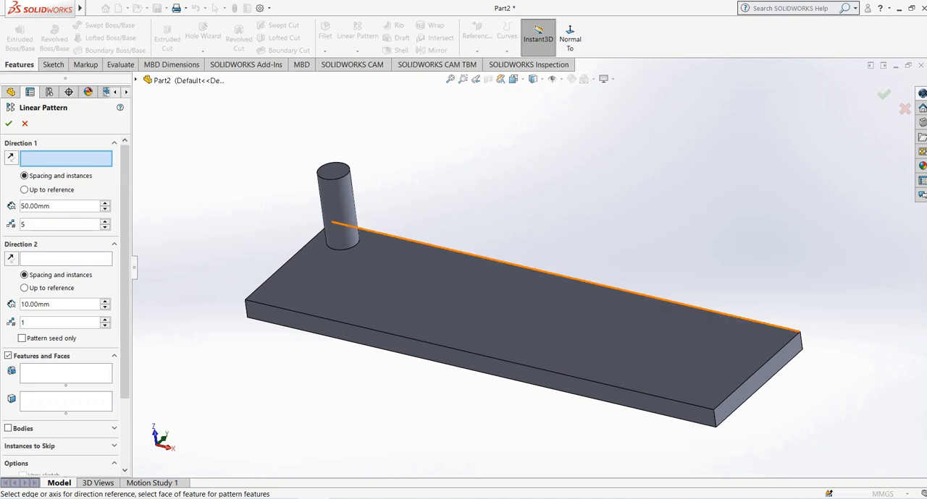
{"action": "middle_click_drag", "start_coordinate": [607, 287], "coordinate": [600, 292]}
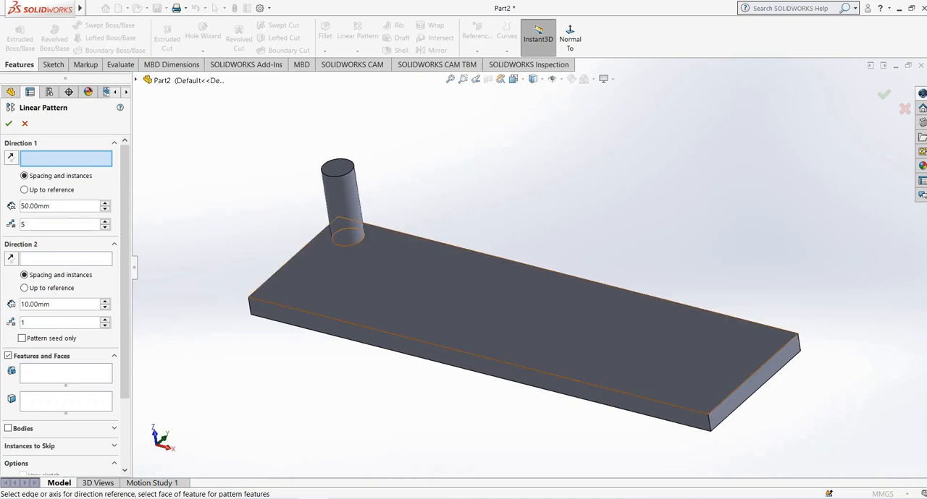
{"action": "middle_click_drag", "start_coordinate": [471, 290], "coordinate": [497, 291]}
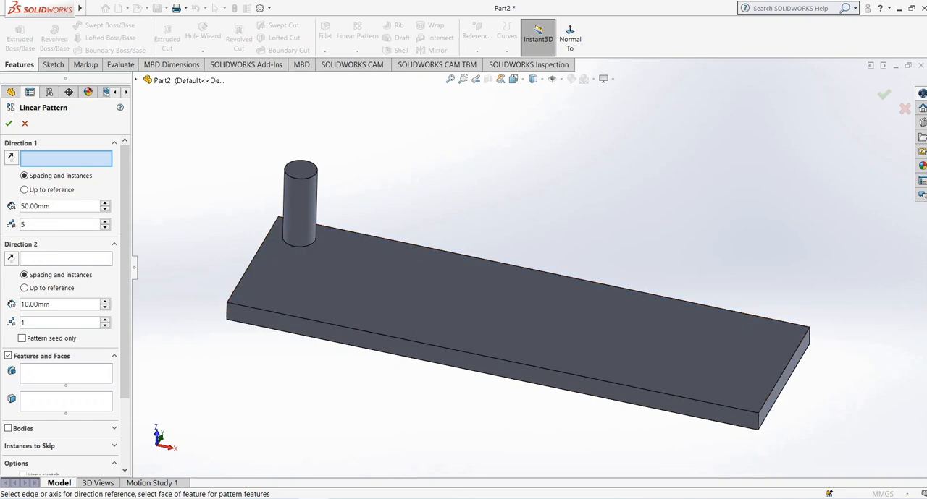
{"action": "middle_click_drag", "start_coordinate": [506, 304], "coordinate": [487, 304]}
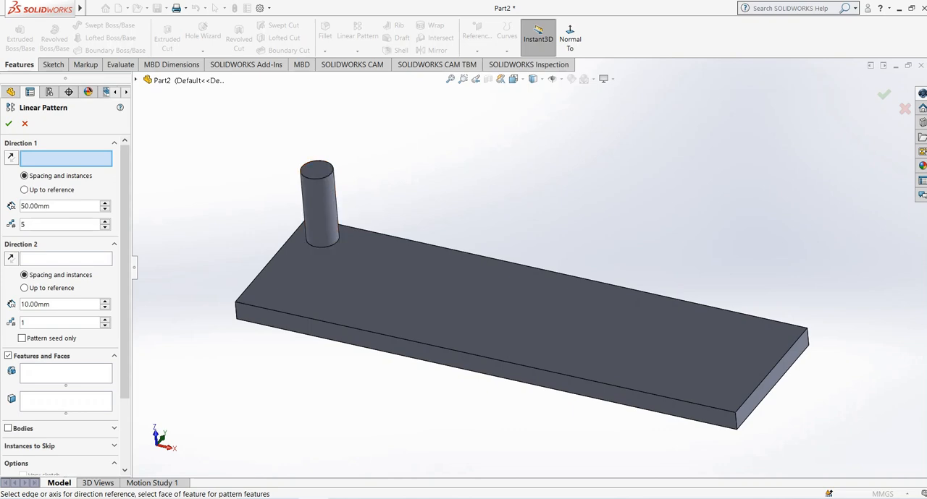
{"action": "mouse_move", "coordinate": [522, 311]}
{"action": "middle_mouse_down"}
{"action": "mouse_move", "coordinate": [498, 291]}
{"action": "mouse_move", "coordinate": [510, 324]}
{"action": "middle_mouse_up"}
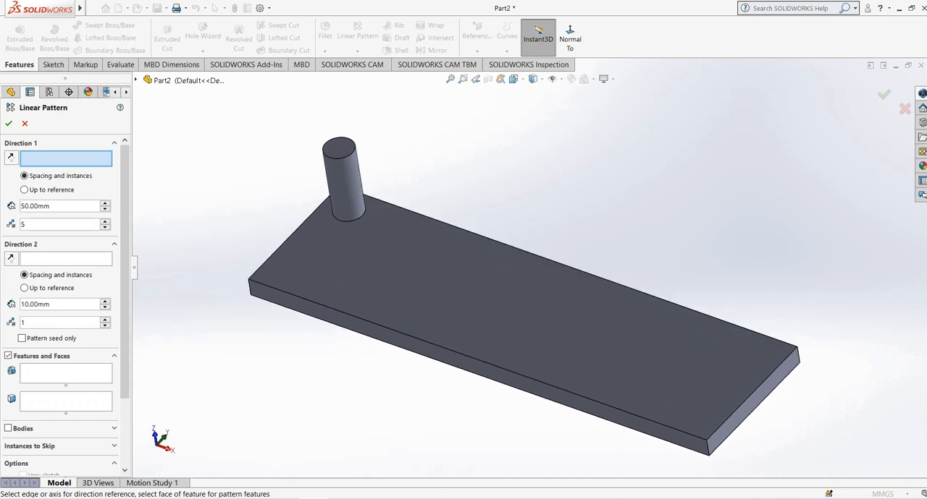
{"action": "middle_click_drag", "start_coordinate": [476, 245], "coordinate": [356, 238]}
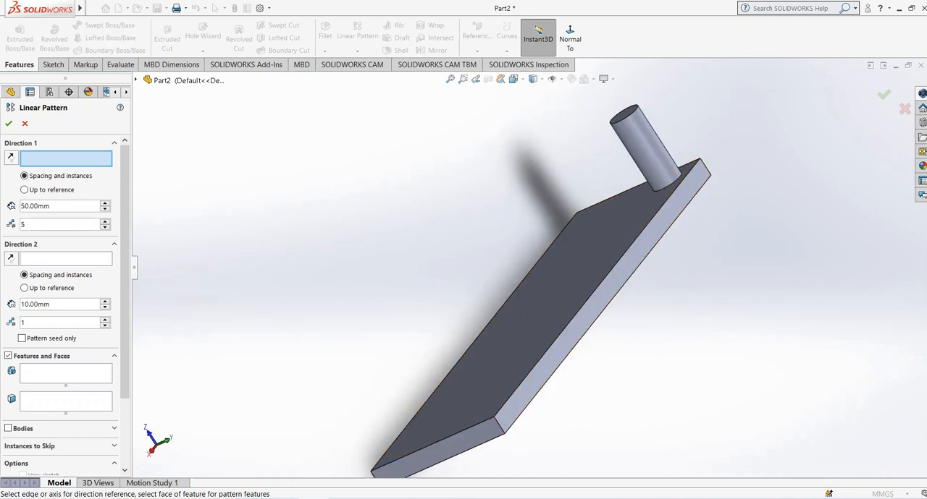
{"action": "middle_click_drag", "start_coordinate": [377, 275], "coordinate": [520, 272]}
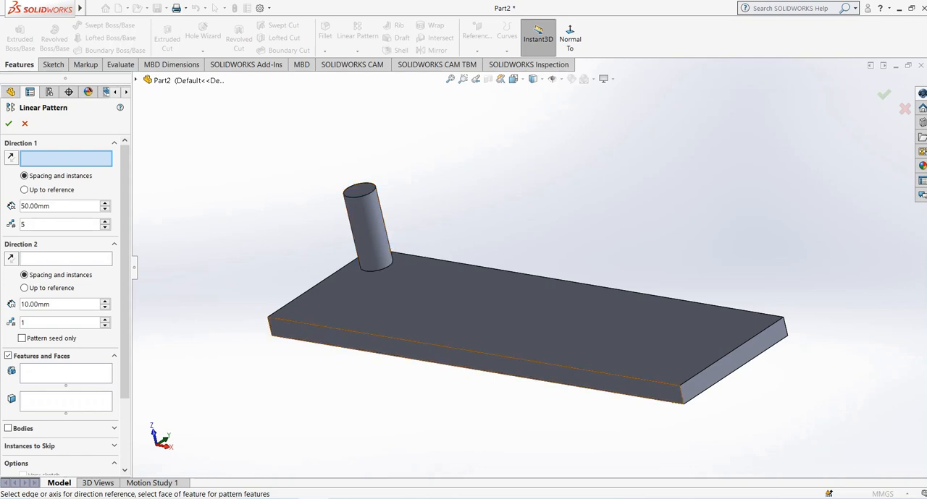
{"action": "middle_click_drag", "start_coordinate": [434, 354], "coordinate": [465, 366]}
{"action": "left_click", "coordinate": [465, 355]}
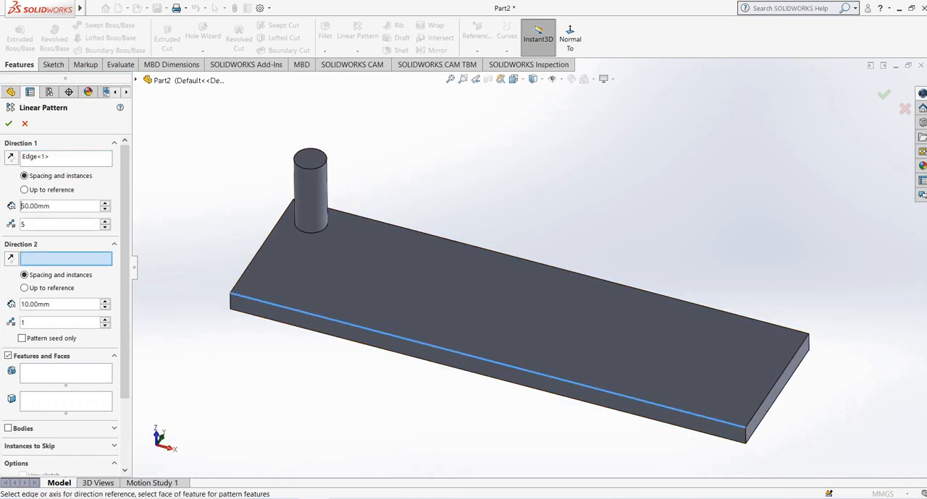
{"action": "left_click", "coordinate": [455, 366]}
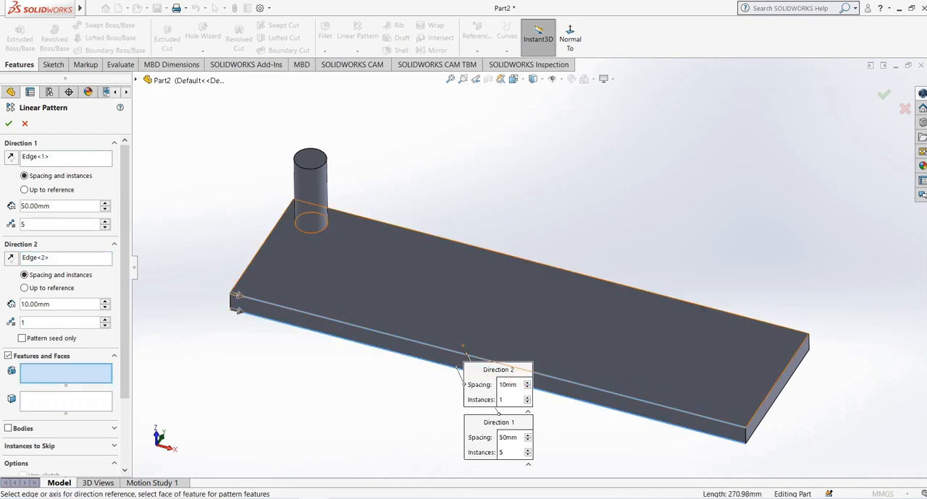
{"action": "middle_click_drag", "start_coordinate": [466, 354], "coordinate": [455, 351]}
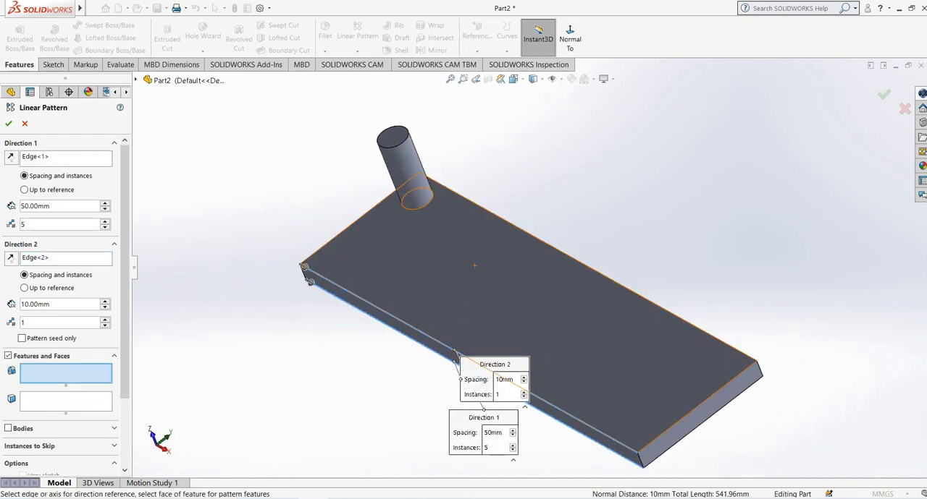
{"action": "right_click", "coordinate": [65, 258]}
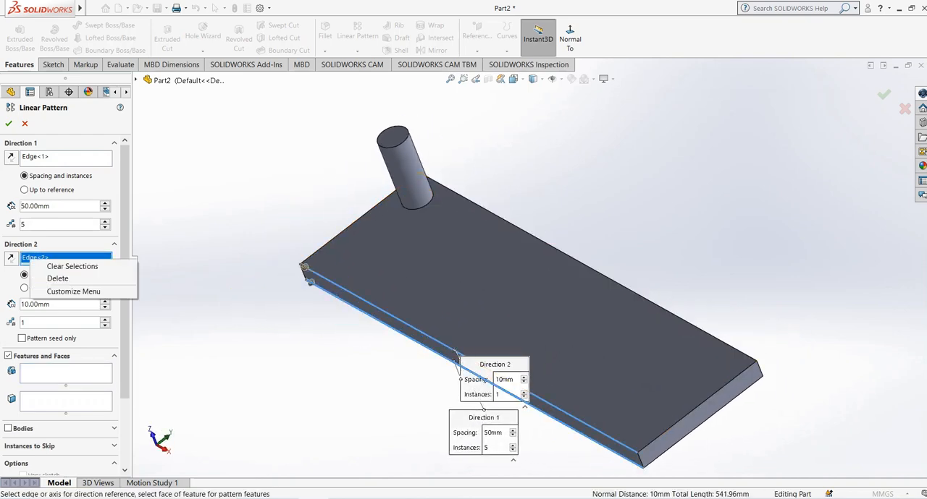
{"action": "left_click", "coordinate": [69, 266]}
{"action": "left_click", "coordinate": [50, 157]}
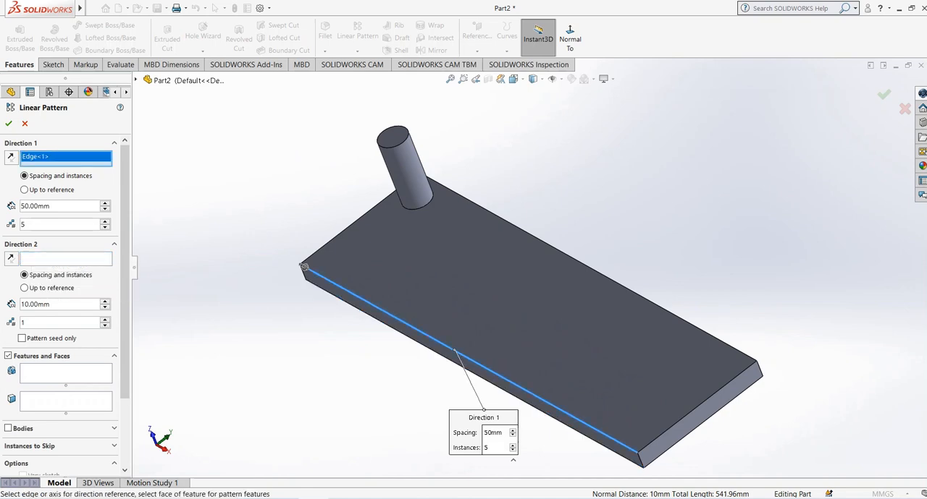
{"action": "right_click", "coordinate": [49, 156]}
{"action": "left_click", "coordinate": [69, 162]}
Take the plate's long top edge beside the cylinder as Direction 1, with 2 instances spaced 10 mm apart.
{"action": "middle_click_drag", "start_coordinate": [405, 311], "coordinate": [442, 294]}
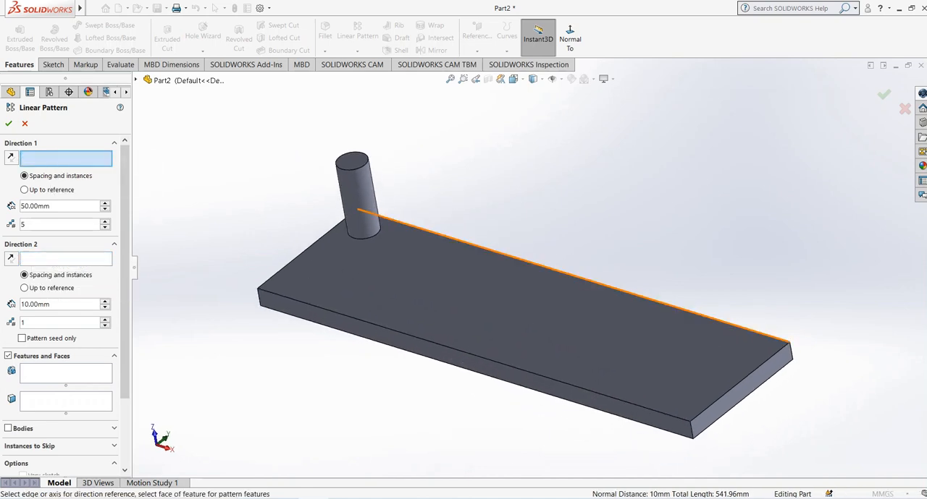
{"action": "left_click", "coordinate": [575, 276]}
{"action": "middle_click_drag", "start_coordinate": [535, 311], "coordinate": [564, 312]}
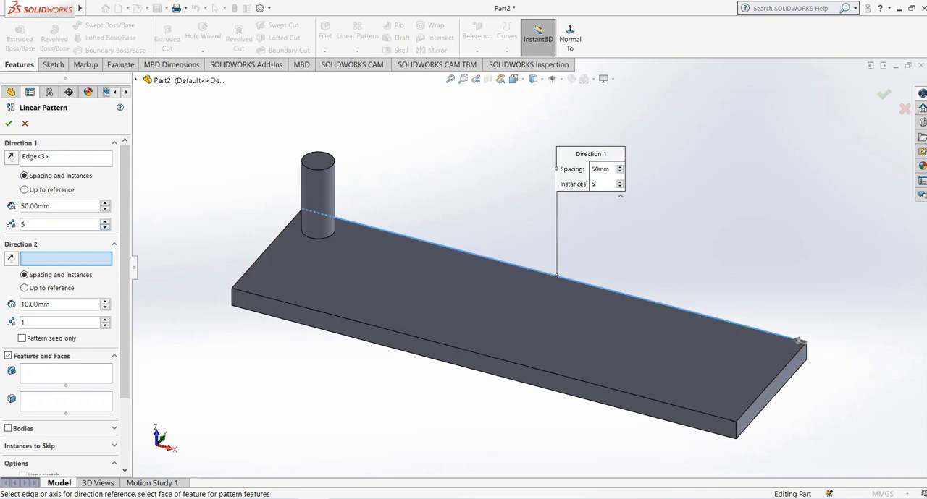
{"action": "left_click", "coordinate": [105, 227]}
{"action": "left_click", "coordinate": [105, 228]}
{"action": "left_click", "coordinate": [104, 209]}
{"action": "left_click", "coordinate": [105, 209]}
{"action": "left_click", "coordinate": [105, 210]}
{"action": "middle_click_drag", "start_coordinate": [499, 290], "coordinate": [481, 289]}
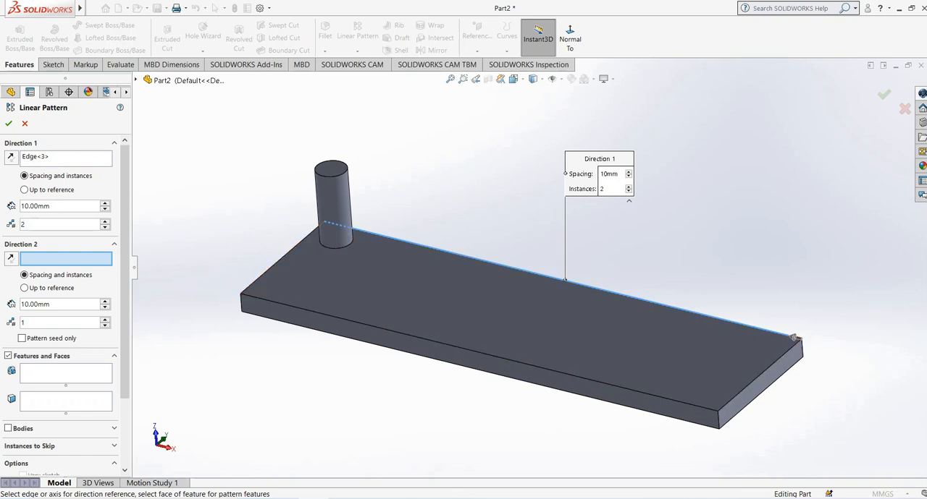
Choose the cylinder as the feature to pattern and reverse Direction 1 so the copies run along the plate.
{"action": "left_click", "coordinate": [58, 372]}
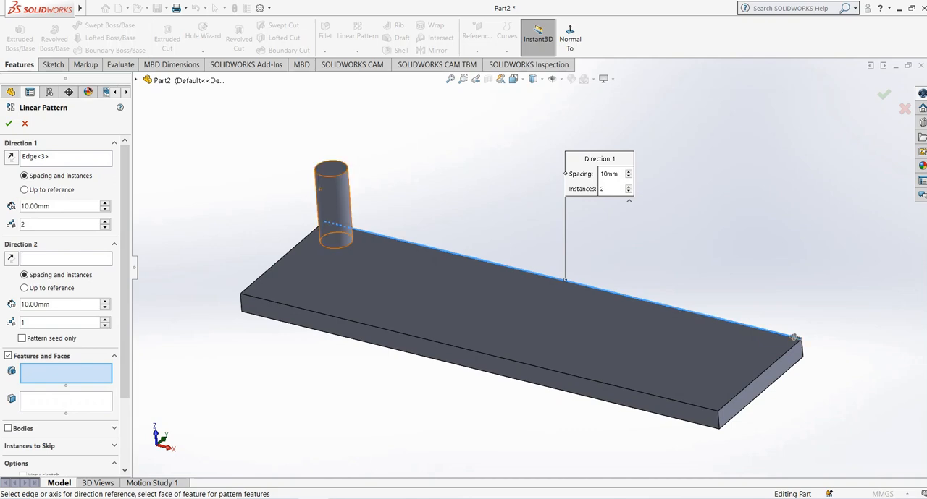
{"action": "left_click", "coordinate": [319, 189]}
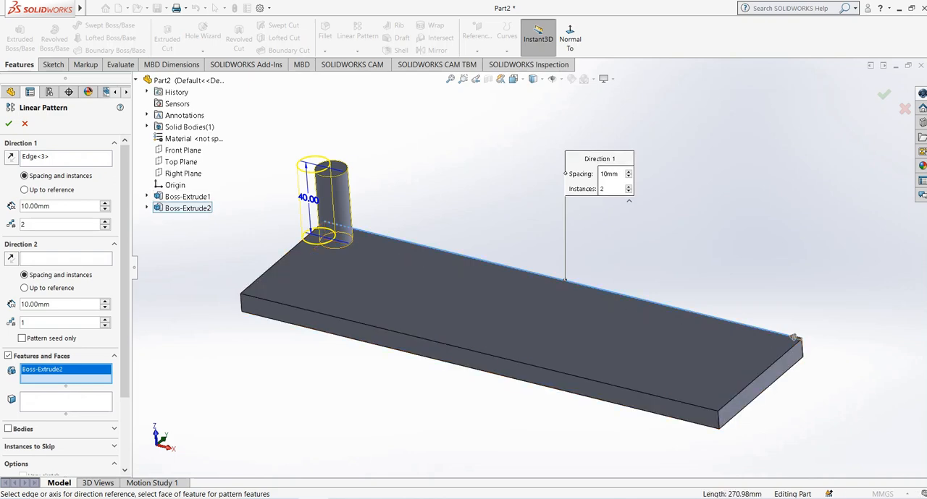
{"action": "middle_click_drag", "start_coordinate": [464, 289], "coordinate": [471, 295]}
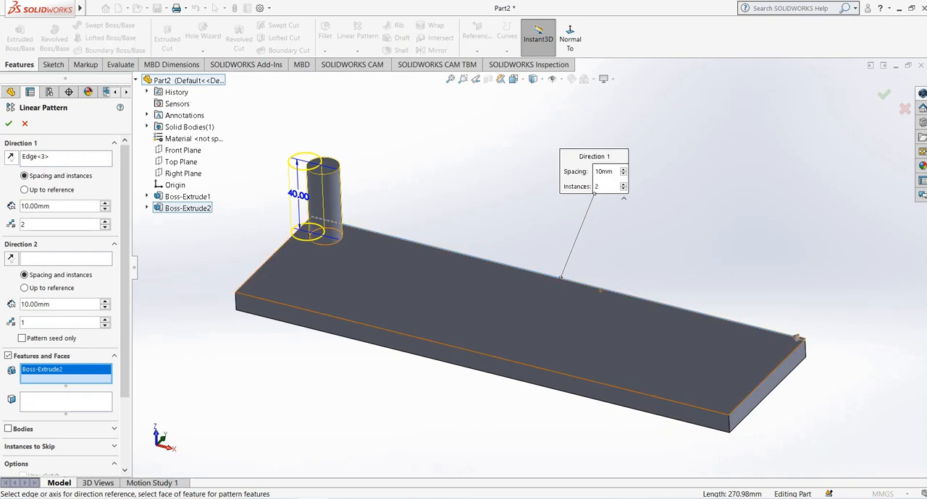
{"action": "left_click", "coordinate": [799, 339]}
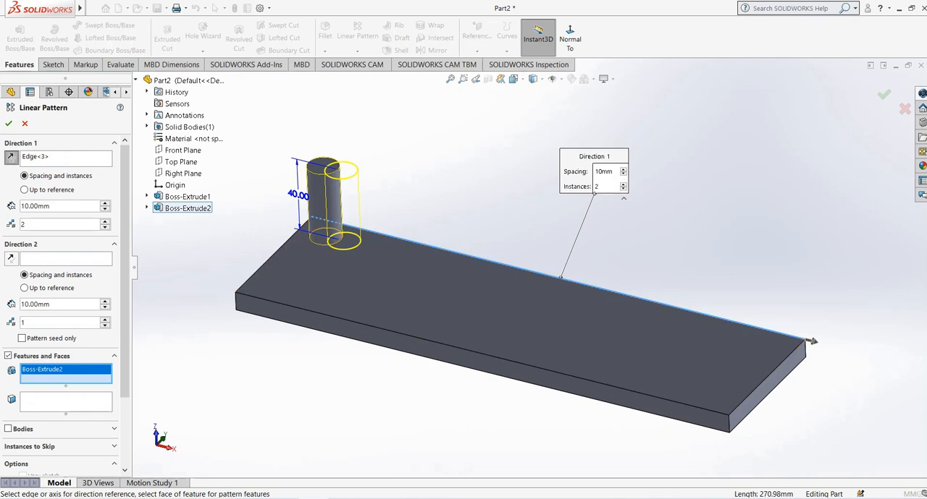
Set the Direction 1 pattern to 5 instances with 30 mm spacing.
{"action": "middle_click_drag", "start_coordinate": [600, 291], "coordinate": [620, 326]}
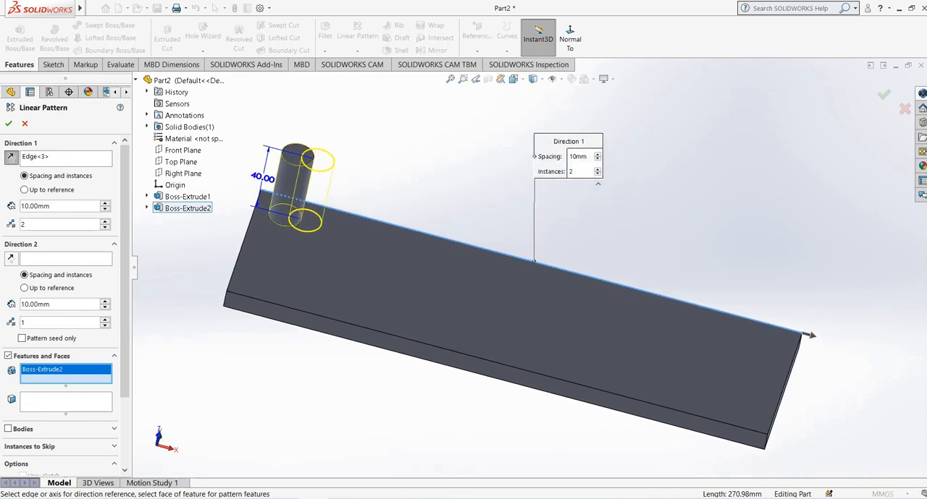
{"action": "scroll", "coordinate": [530, 268], "scroll_direction": "up", "scroll_amount": 1}
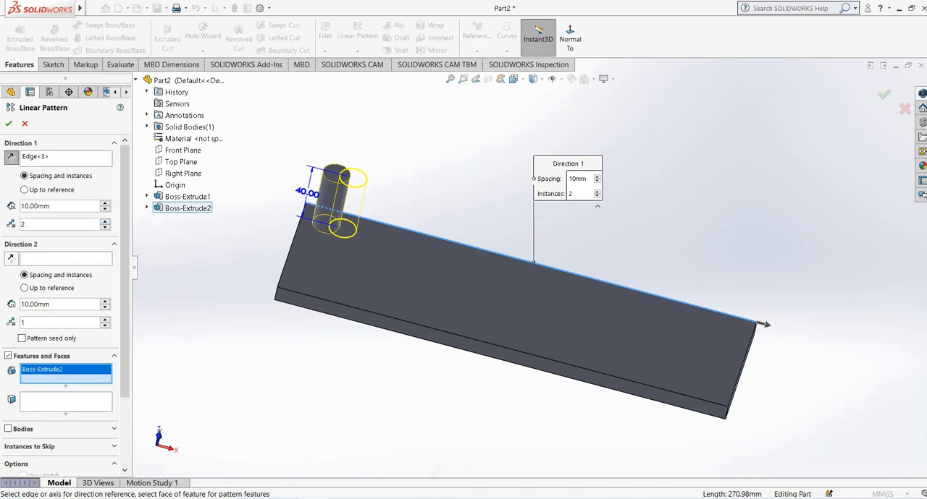
{"action": "key", "text": "Up"}
{"action": "key", "text": "Up"}
{"action": "key", "text": "Up"}
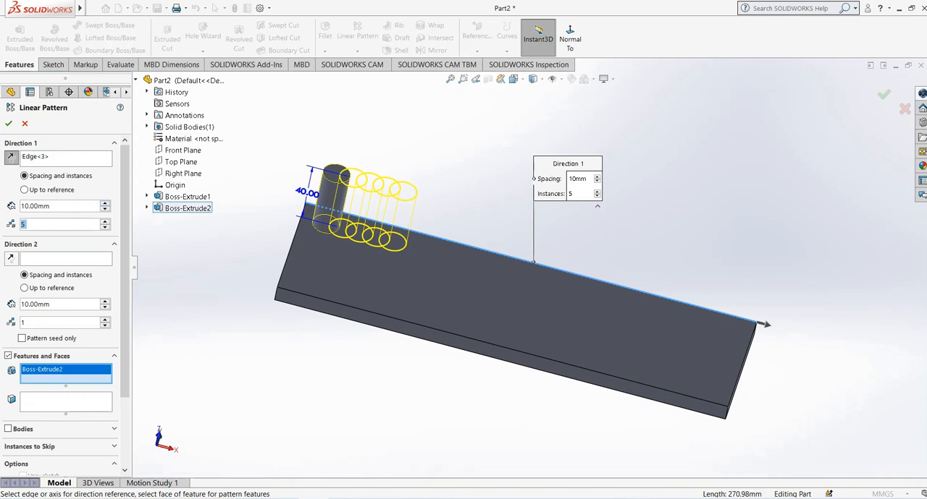
{"action": "left_click", "coordinate": [105, 204]}
{"action": "left_click", "coordinate": [105, 204]}
{"action": "middle_click_drag", "start_coordinate": [501, 296], "coordinate": [469, 281]}
Replace the Direction 1 edge reference with the plate's short end face farthest from the cylinder.
{"action": "left_click", "coordinate": [66, 158]}
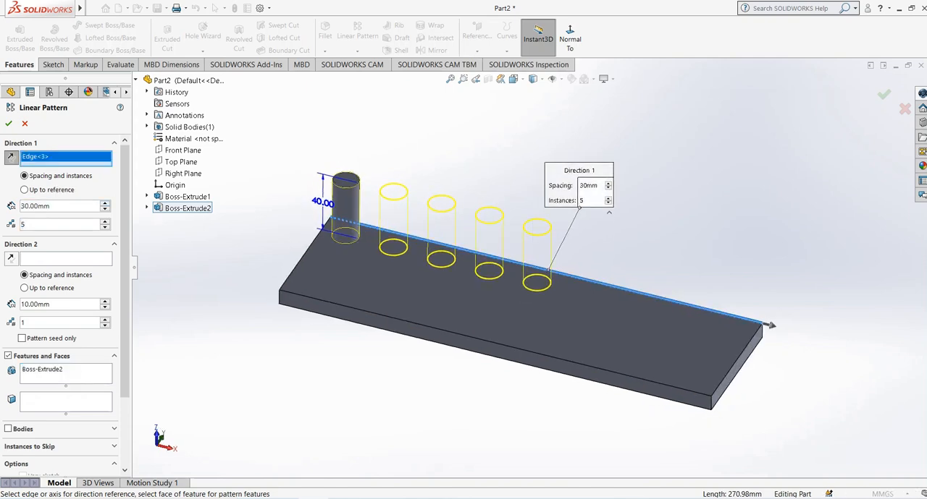
{"action": "right_click", "coordinate": [56, 157]}
{"action": "left_click", "coordinate": [81, 161]}
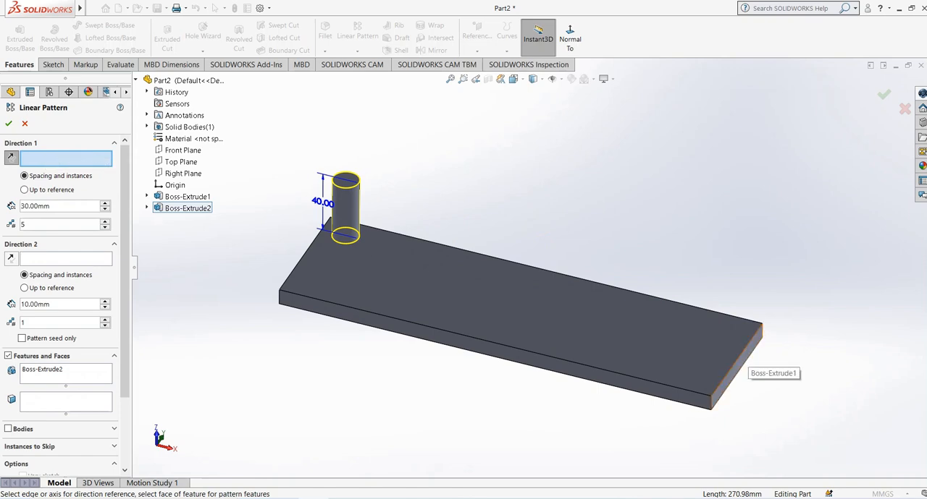
{"action": "middle_click_drag", "start_coordinate": [492, 340], "coordinate": [590, 334]}
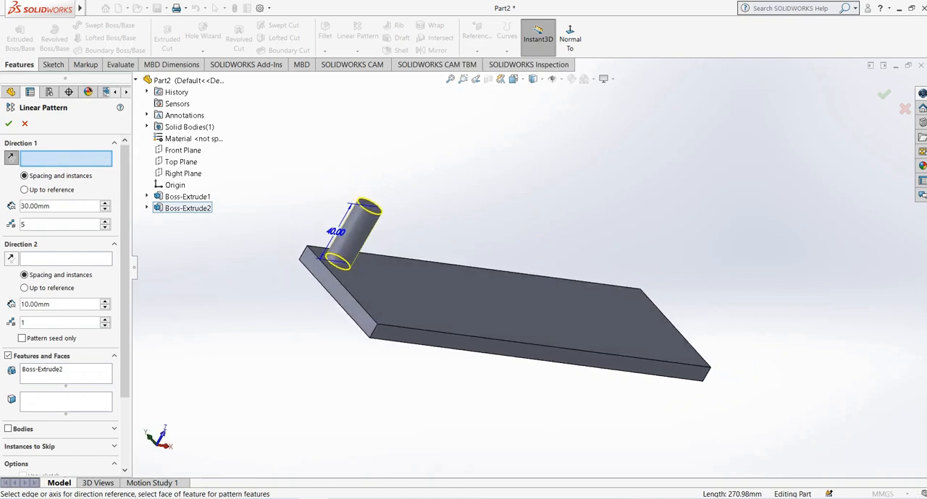
{"action": "middle_click_drag", "start_coordinate": [346, 306], "coordinate": [261, 311]}
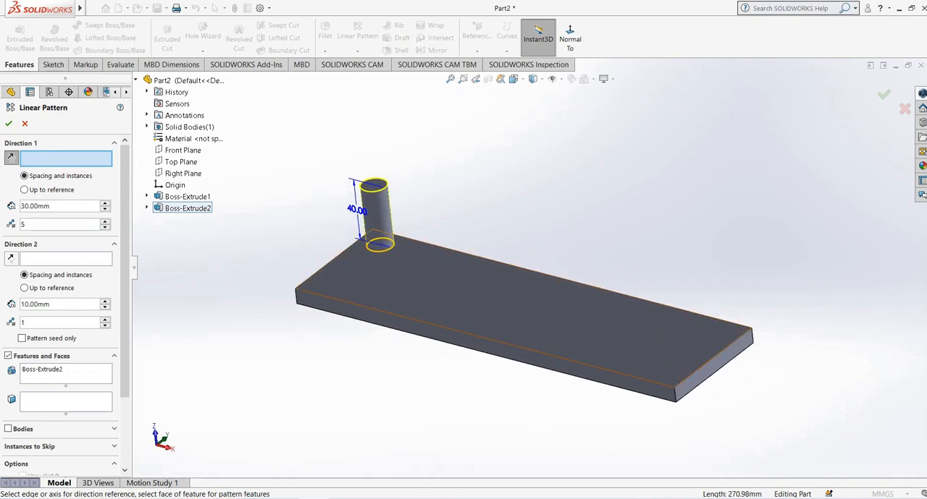
{"action": "left_click", "coordinate": [698, 373]}
{"action": "scroll", "coordinate": [733, 371], "scroll_direction": "down", "scroll_amount": 2}
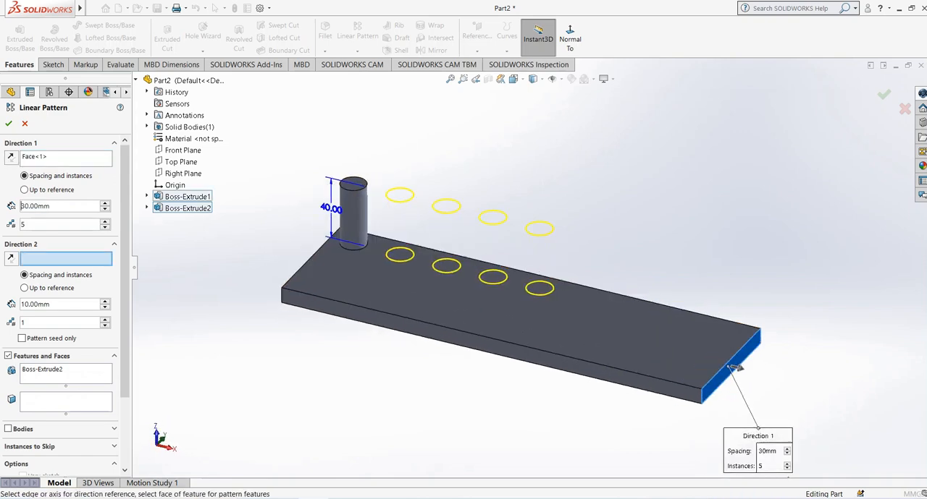
Set the Direction 1 pattern to 7 instances with 40 mm spacing.
{"action": "scroll", "coordinate": [733, 370], "scroll_direction": "down", "scroll_amount": 1}
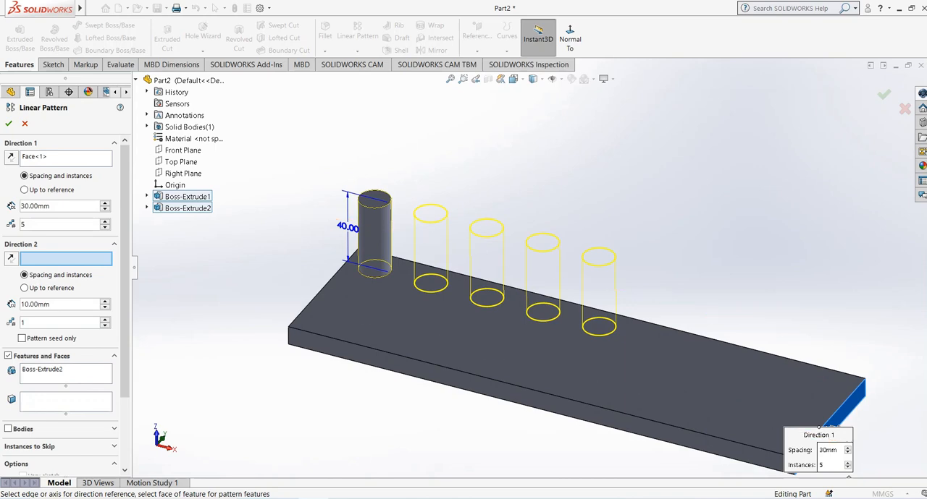
{"action": "left_click", "coordinate": [105, 204]}
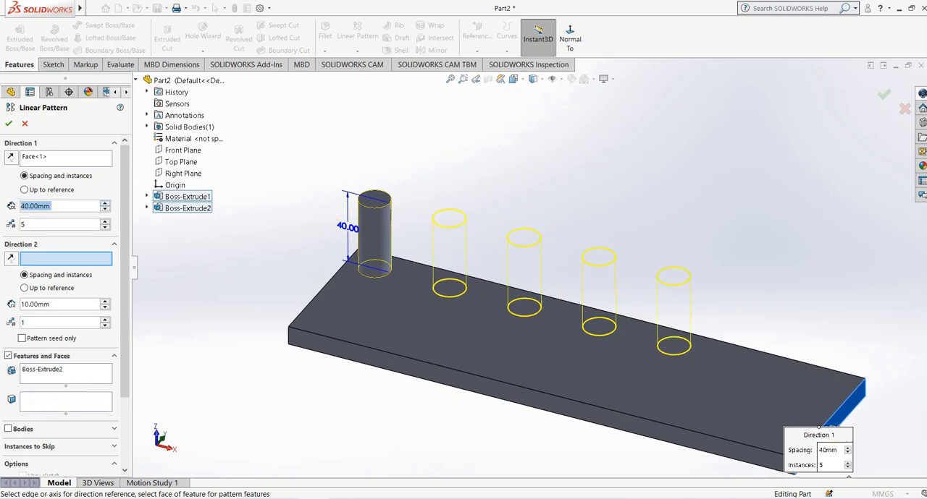
{"action": "left_click", "coordinate": [105, 222]}
{"action": "left_click", "coordinate": [105, 221]}
{"action": "scroll", "coordinate": [532, 275], "scroll_direction": "up", "scroll_amount": 1}
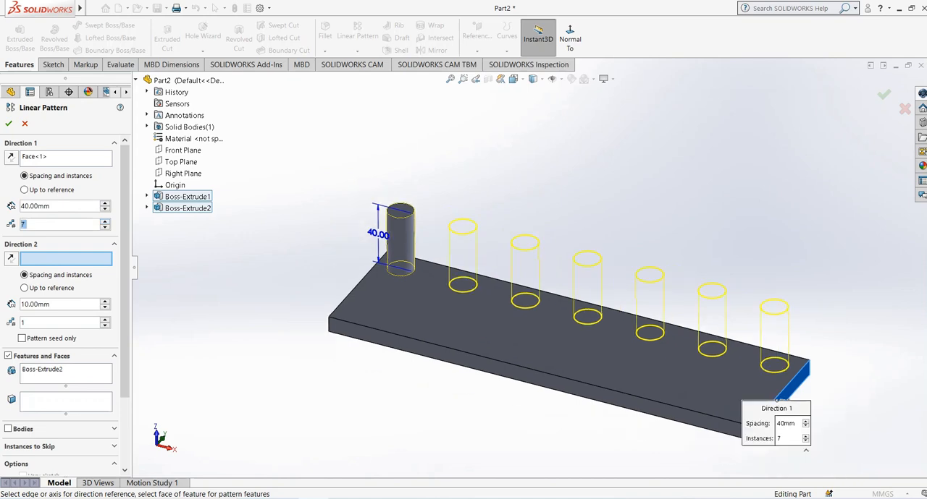
{"action": "scroll", "coordinate": [530, 261], "scroll_direction": "up", "scroll_amount": 1}
{"action": "middle_click_drag", "start_coordinate": [880, 364], "coordinate": [886, 370]}
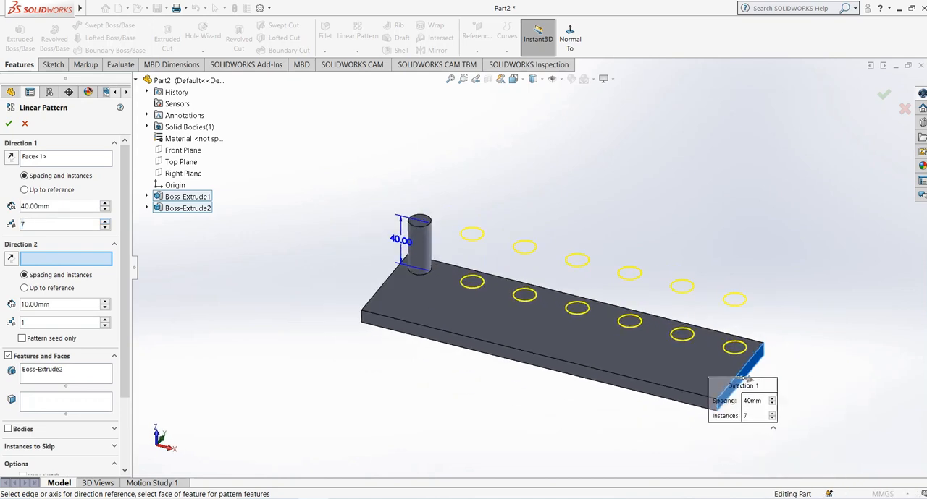
{"action": "scroll", "coordinate": [888, 371], "scroll_direction": "down", "scroll_amount": 1}
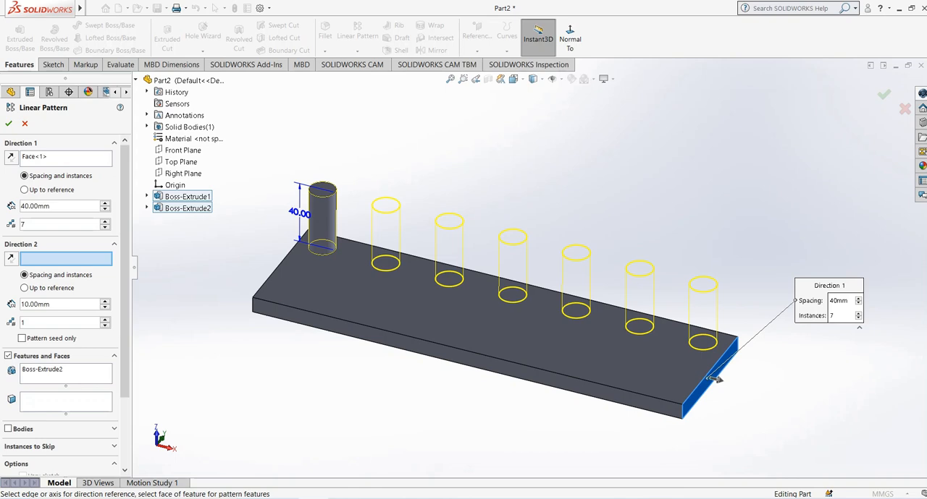
Raise the Direction 1 count to 9 instances and accept the linear pattern.
{"action": "left_click", "coordinate": [104, 222]}
{"action": "left_click", "coordinate": [105, 221]}
{"action": "scroll", "coordinate": [530, 271], "scroll_direction": "up", "scroll_amount": 1}
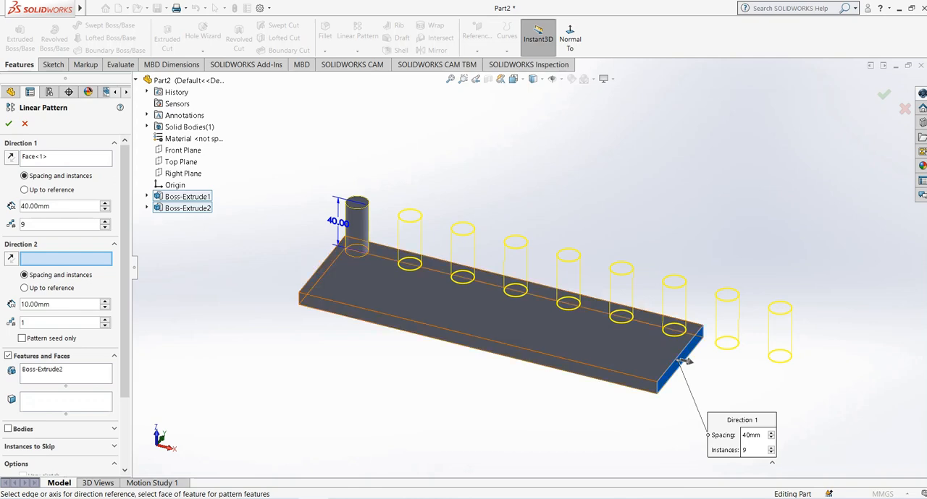
{"action": "left_click", "coordinate": [9, 123]}
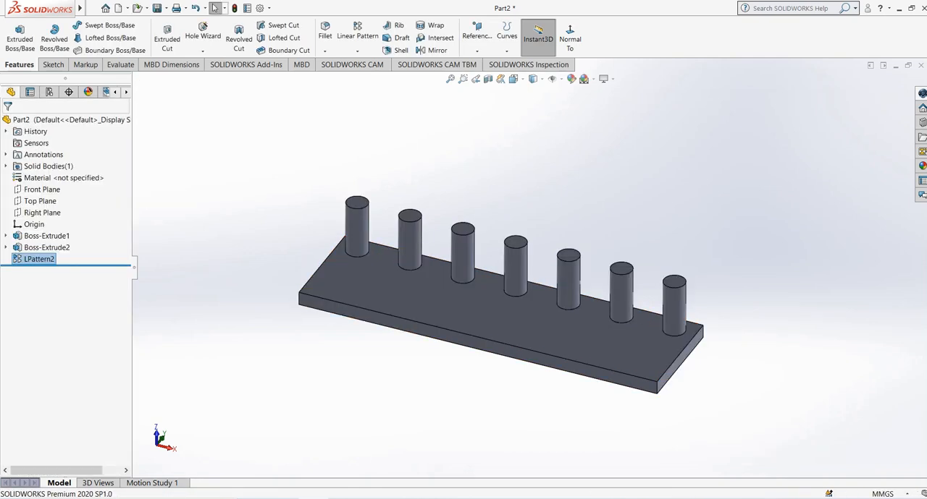
Reopen the linear pattern for editing and reduce Direction 1 to 7 instances.
{"action": "middle_click_drag", "start_coordinate": [499, 289], "coordinate": [506, 288]}
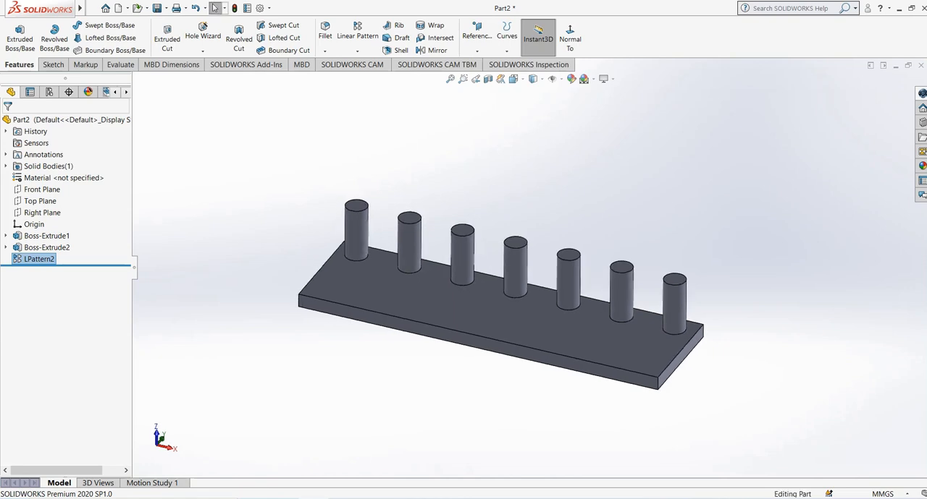
{"action": "scroll", "coordinate": [480, 137], "scroll_direction": "down", "scroll_amount": 1}
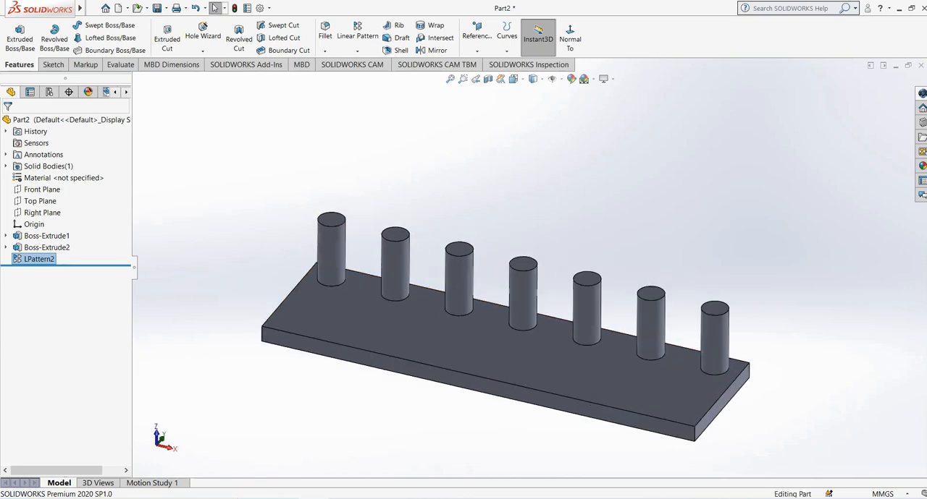
{"action": "scroll", "coordinate": [480, 137], "scroll_direction": "up", "scroll_amount": 1}
{"action": "scroll", "coordinate": [519, 385], "scroll_direction": "down", "scroll_amount": 1}
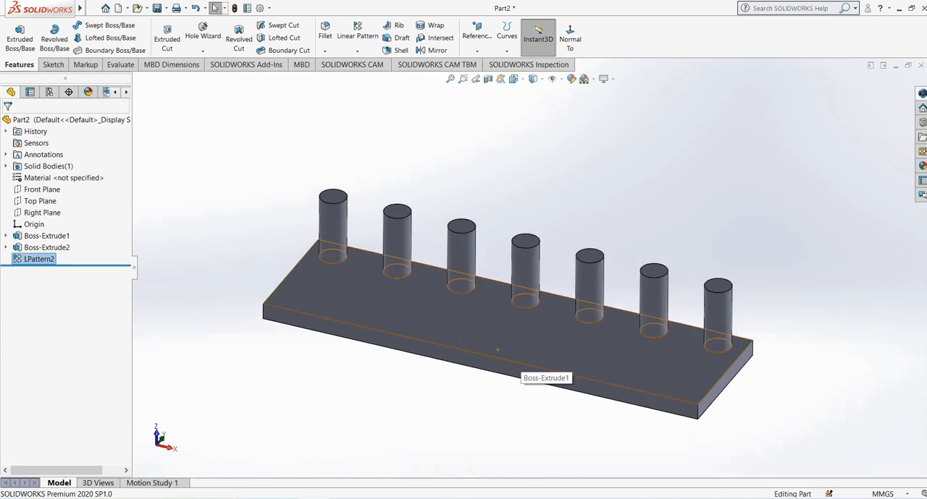
{"action": "right_click", "coordinate": [46, 260]}
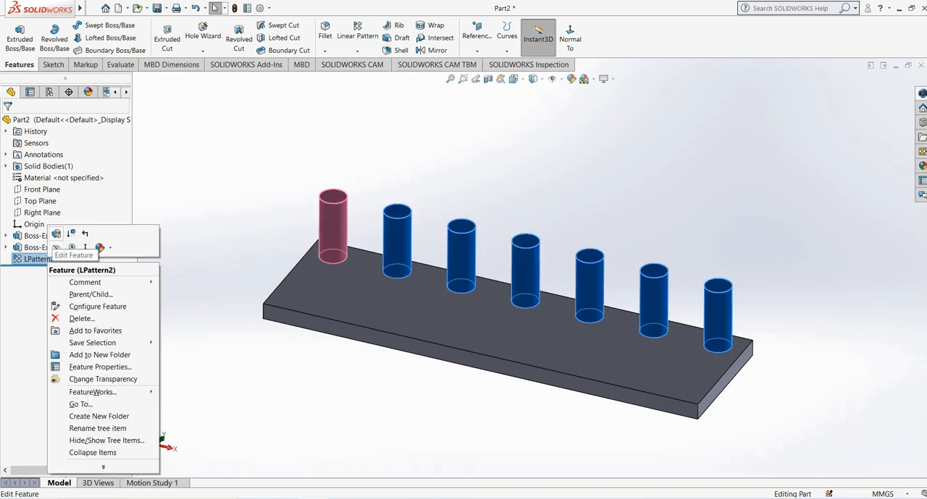
{"action": "left_click", "coordinate": [53, 234]}
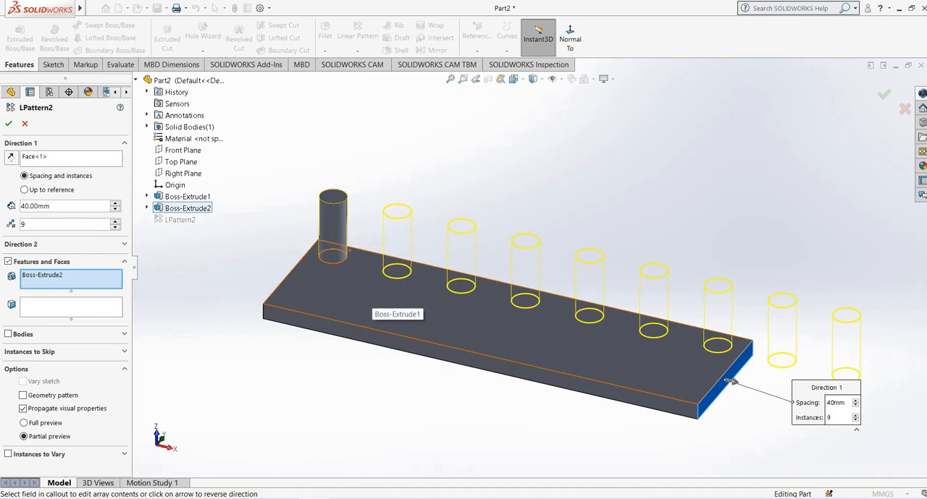
{"action": "key", "text": "Down"}
{"action": "key", "text": "Down"}
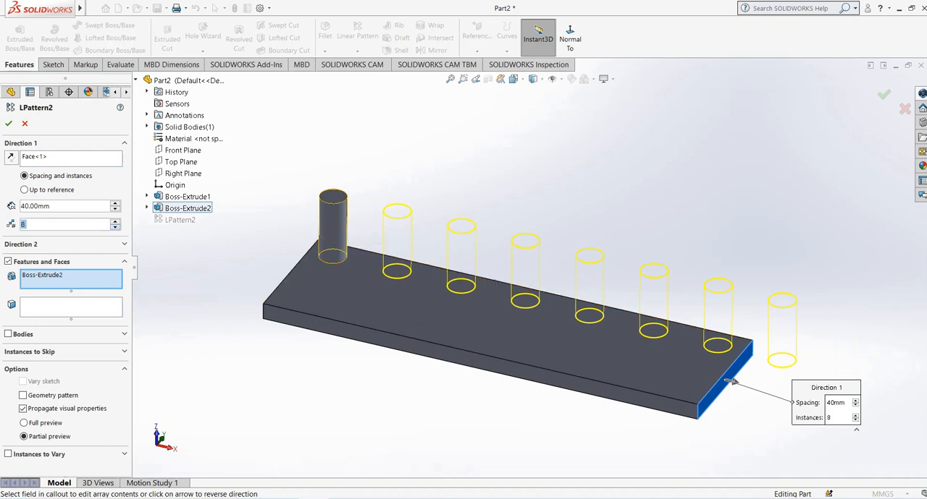
{"action": "mouse_move", "coordinate": [507, 311]}
{"action": "middle_mouse_down"}
{"action": "mouse_move", "coordinate": [498, 288]}
{"action": "mouse_move", "coordinate": [499, 314]}
{"action": "middle_mouse_up"}
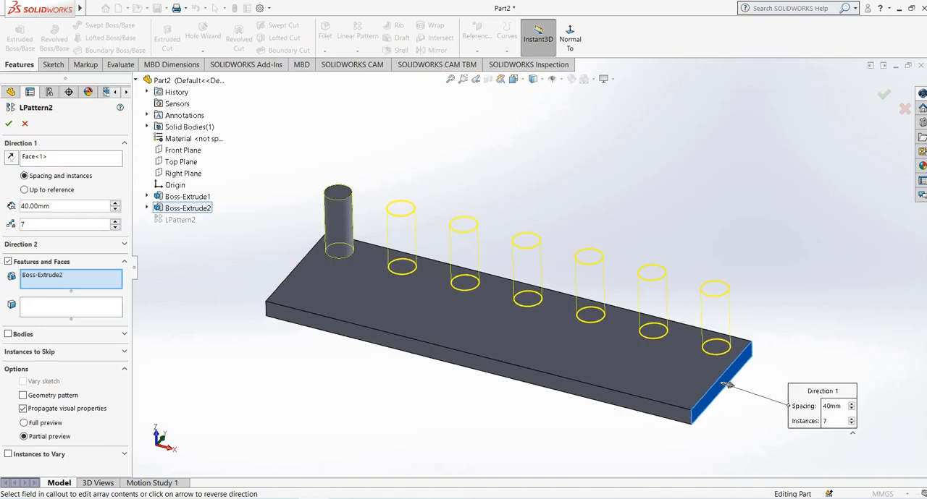
Take the plate's long side face opposite the row of cylinders as the Direction 2 reference.
{"action": "left_click", "coordinate": [124, 245]}
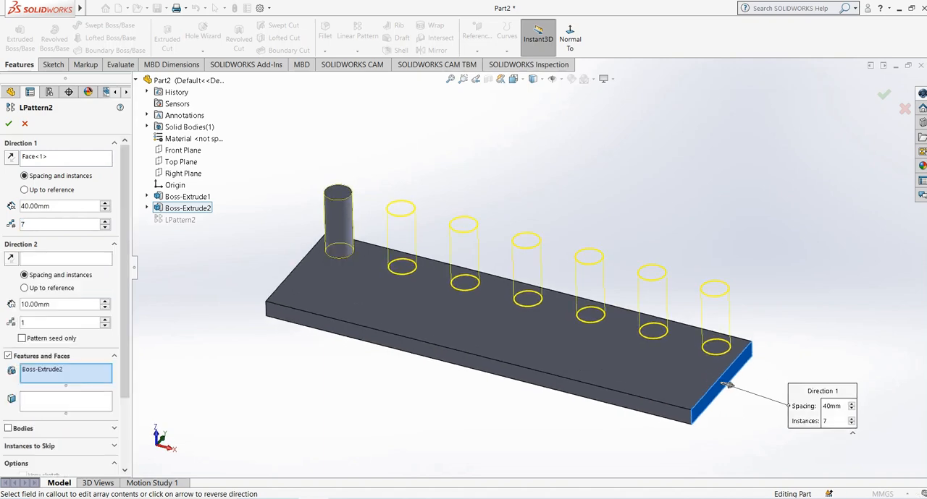
{"action": "left_click", "coordinate": [65, 259]}
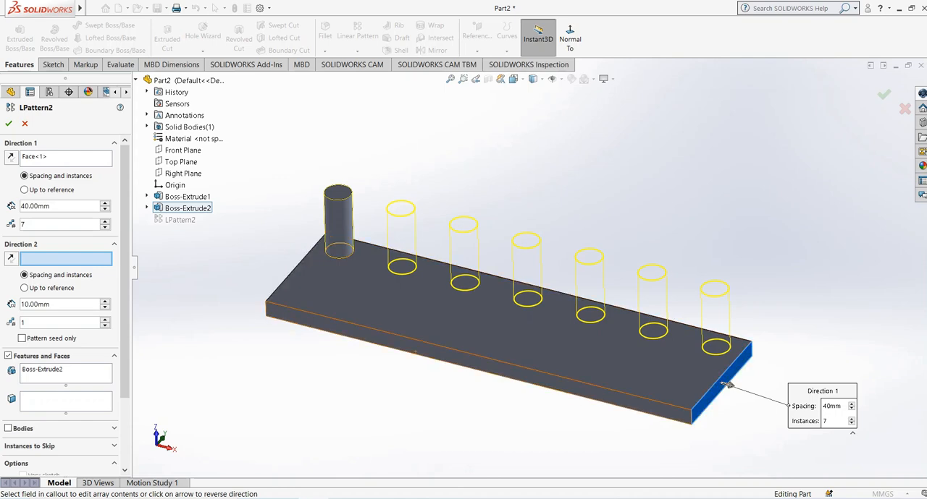
{"action": "left_click", "coordinate": [472, 368]}
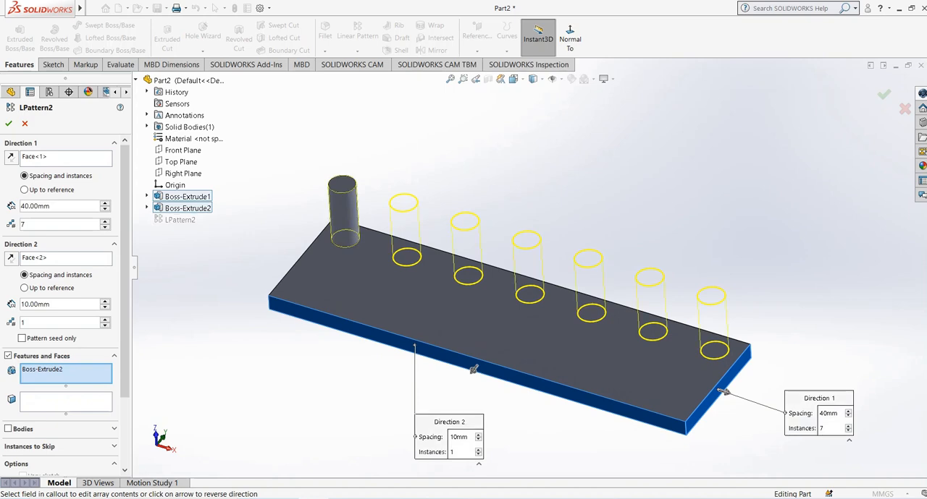
Set the Direction 2 pattern to 3 instances with 20 mm spacing.
{"action": "left_click", "coordinate": [105, 302]}
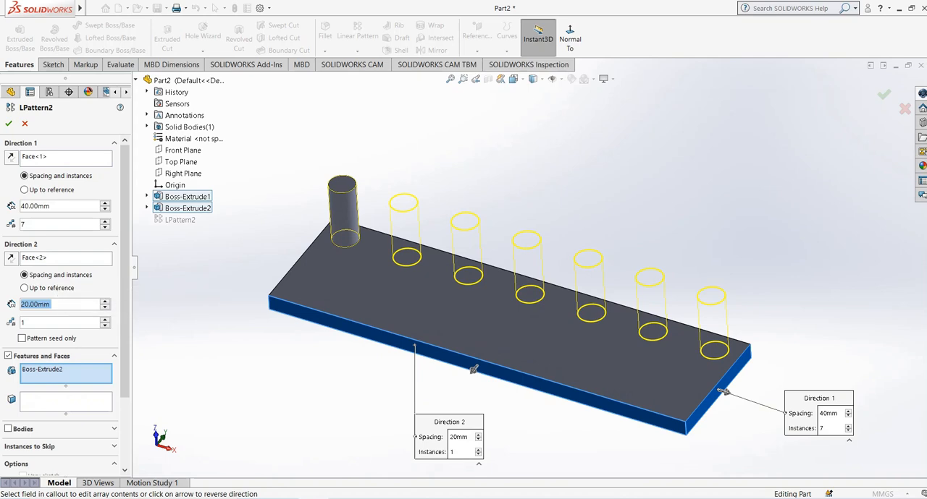
{"action": "left_click", "coordinate": [104, 319]}
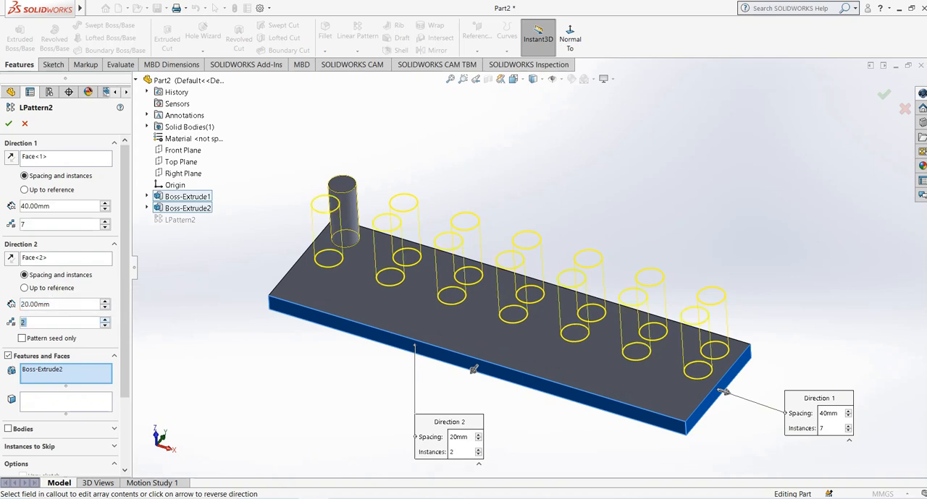
{"action": "middle_click_drag", "start_coordinate": [507, 289], "coordinate": [449, 243]}
{"action": "left_click", "coordinate": [105, 319]}
{"action": "left_click", "coordinate": [105, 320]}
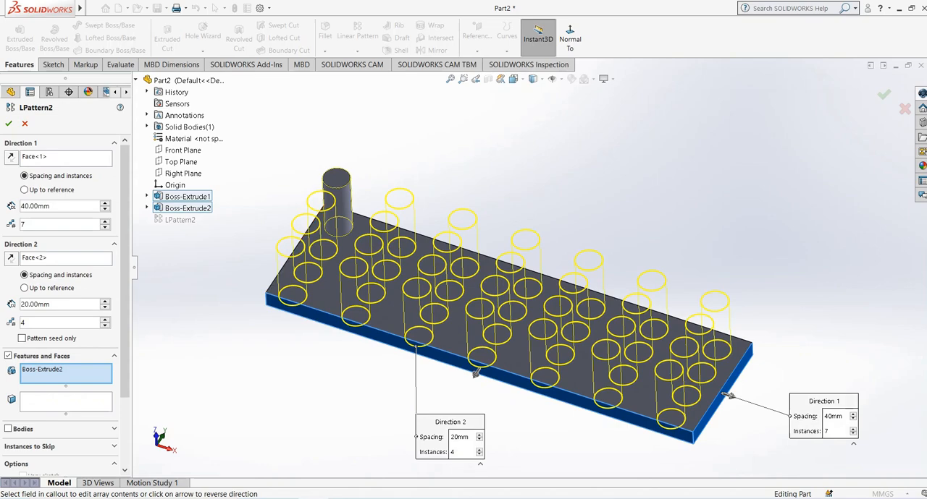
{"action": "left_click", "coordinate": [105, 326]}
{"action": "middle_click_drag", "start_coordinate": [463, 290], "coordinate": [474, 322]}
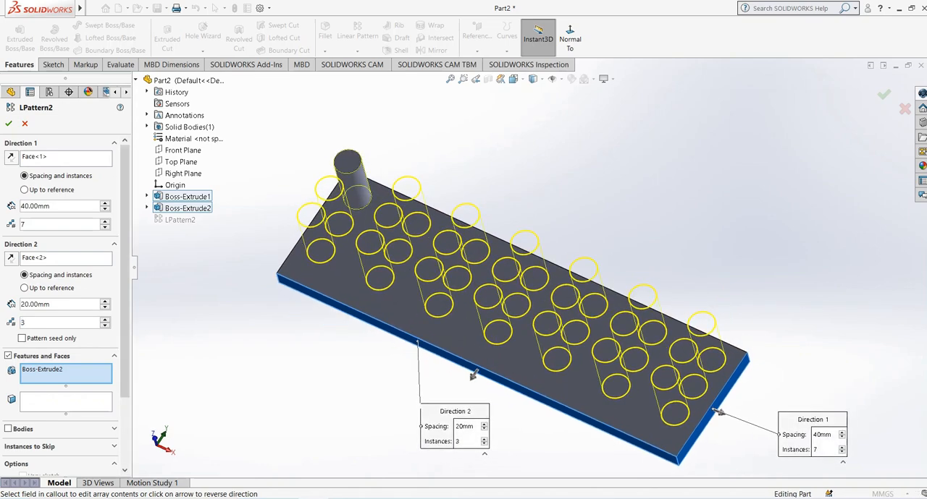
Change the Direction 2 spacing to 25 mm and accept the edited pattern.
{"action": "left_click_drag", "start_coordinate": [52, 305], "coordinate": [20, 305]}
{"action": "type", "text": "25"}
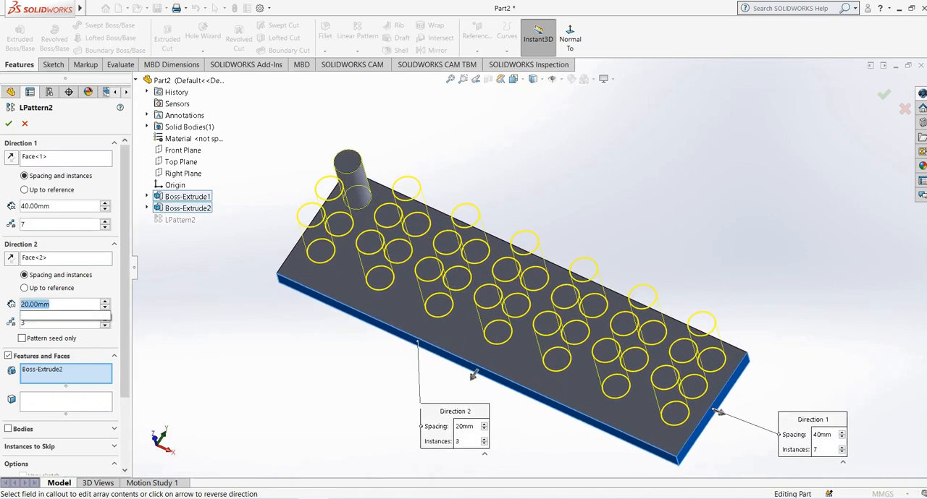
{"action": "key", "text": "Return"}
{"action": "mouse_move", "coordinate": [422, 362]}
{"action": "middle_mouse_down"}
{"action": "mouse_move", "coordinate": [410, 342]}
{"action": "mouse_move", "coordinate": [417, 345]}
{"action": "middle_mouse_up"}
{"action": "left_click_drag", "start_coordinate": [454, 418], "coordinate": [291, 359]}
{"action": "left_click", "coordinate": [8, 124]}
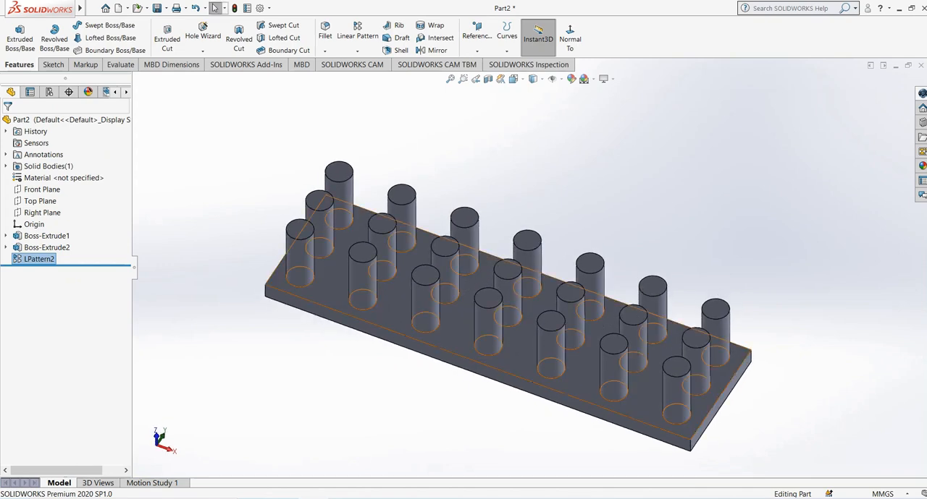
{"action": "scroll", "coordinate": [507, 291], "scroll_direction": "down", "scroll_amount": 1}
{"action": "scroll", "coordinate": [507, 291], "scroll_direction": "up", "scroll_amount": 1}
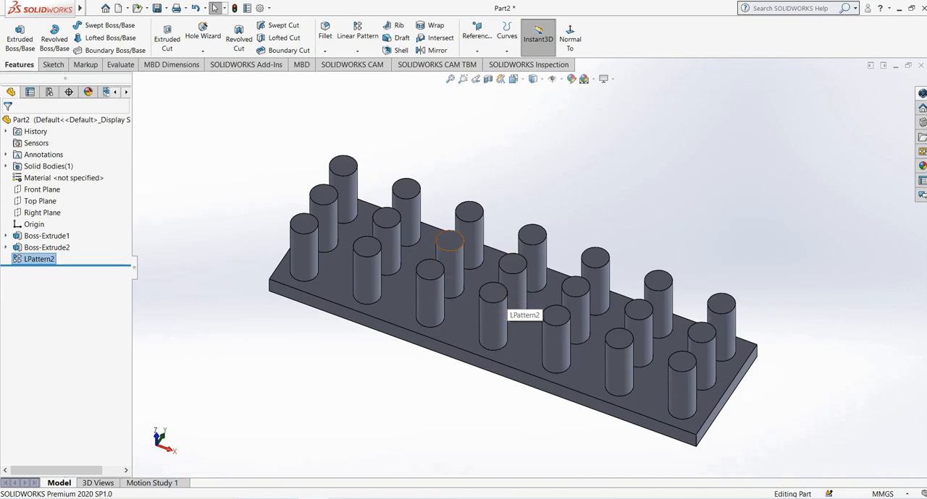
{"action": "middle_click_drag", "start_coordinate": [451, 250], "coordinate": [438, 244]}
{"action": "left_click", "coordinate": [53, 65]}
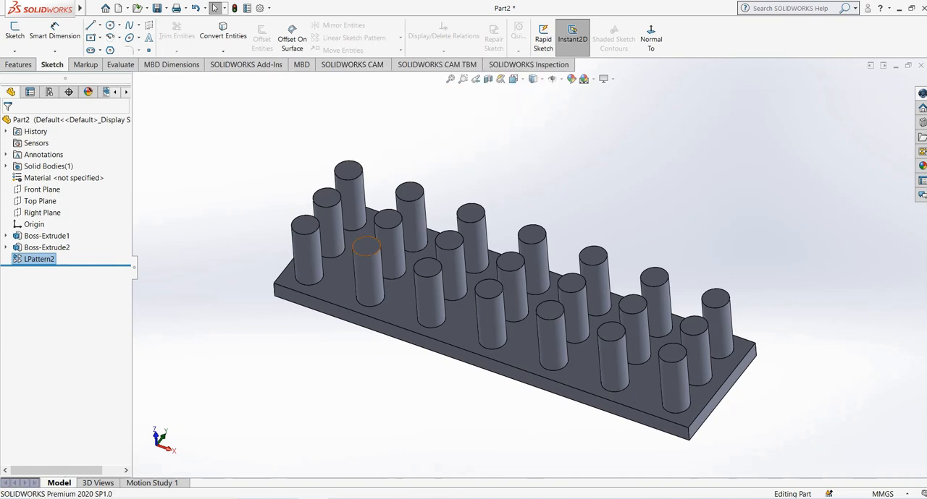
{"action": "left_click", "coordinate": [19, 65]}
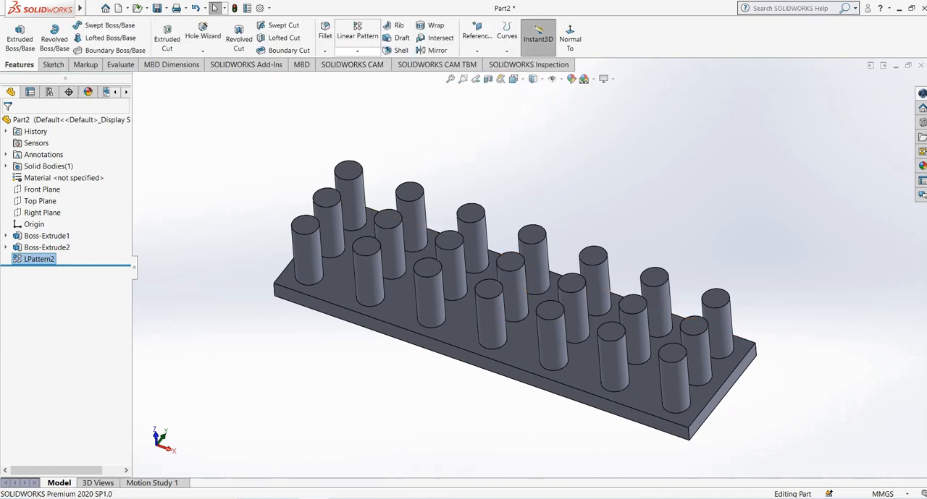
{"action": "left_click", "coordinate": [357, 51]}
{"action": "left_click", "coordinate": [357, 51]}
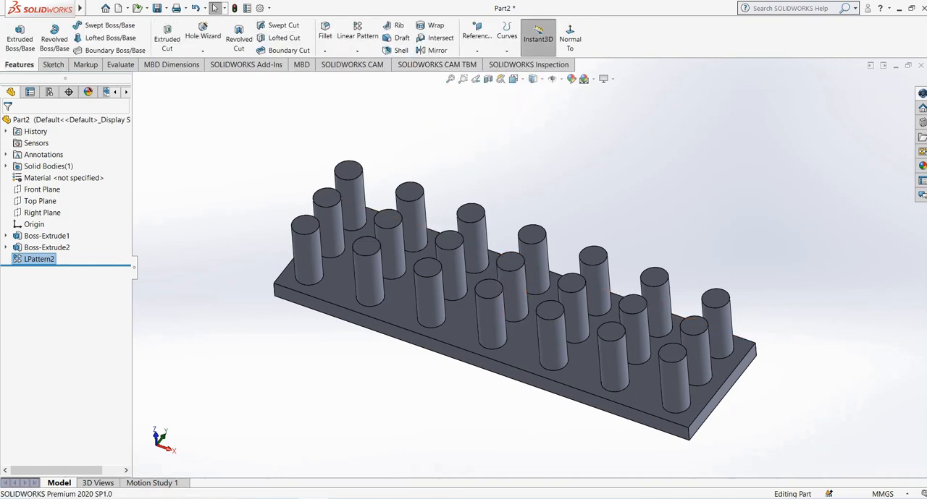
{"action": "left_click", "coordinate": [357, 51]}
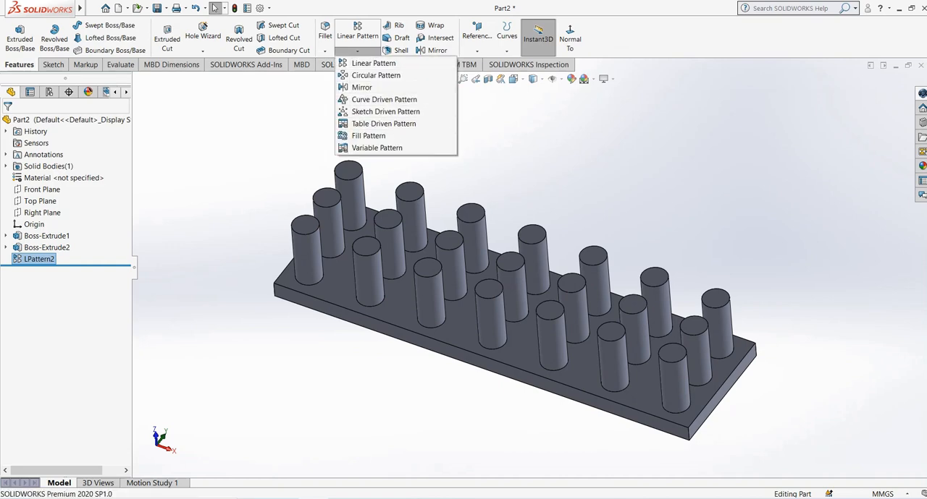
{"action": "left_click", "coordinate": [535, 159]}
{"action": "mouse_move", "coordinate": [486, 333]}
{"action": "middle_mouse_down"}
{"action": "mouse_move", "coordinate": [478, 317]}
{"action": "mouse_move", "coordinate": [476, 330]}
{"action": "middle_mouse_up"}
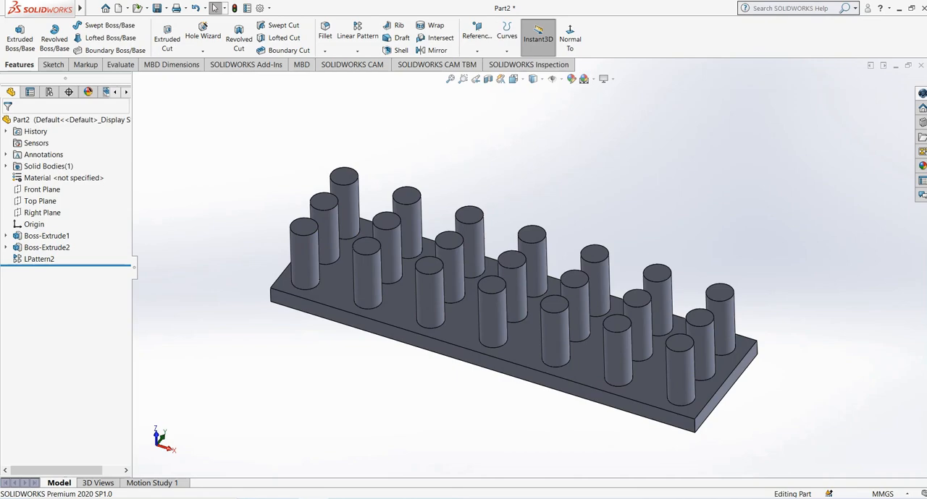
Edit the linear pattern again and skip the instance at position (4, 2) in the middle of the plate.
{"action": "left_click", "coordinate": [38, 259]}
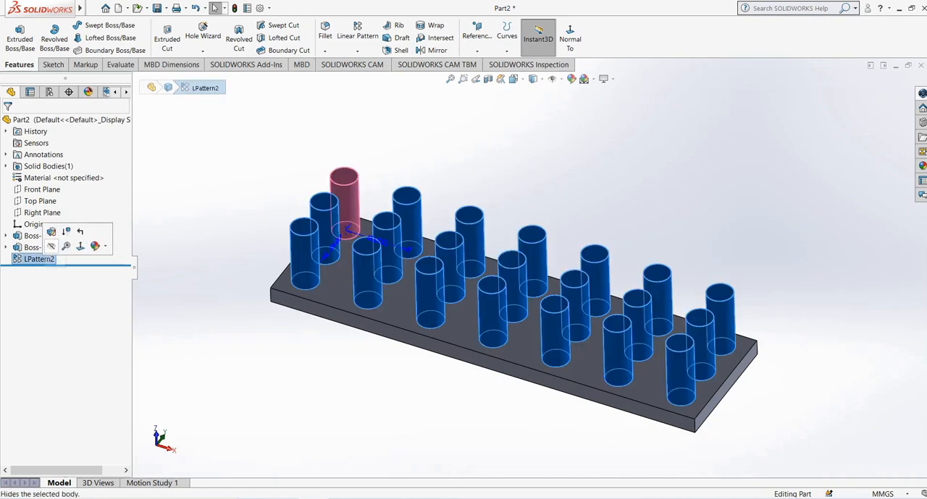
{"action": "left_click", "coordinate": [51, 232]}
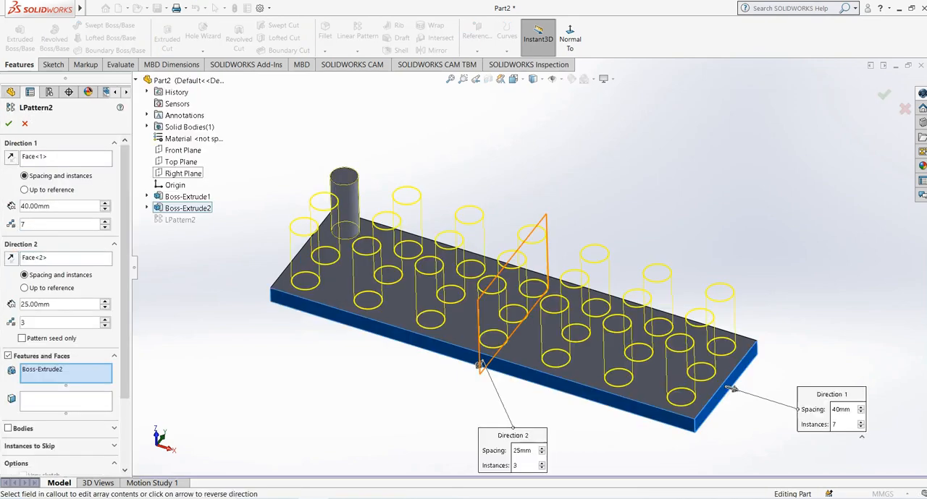
{"action": "scroll", "coordinate": [64, 289], "scroll_direction": "down", "scroll_amount": 3}
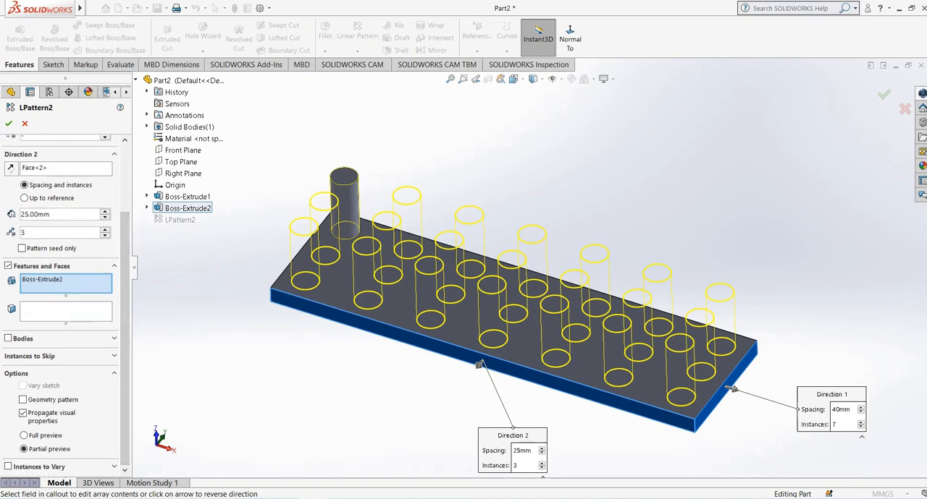
{"action": "left_click", "coordinate": [114, 356]}
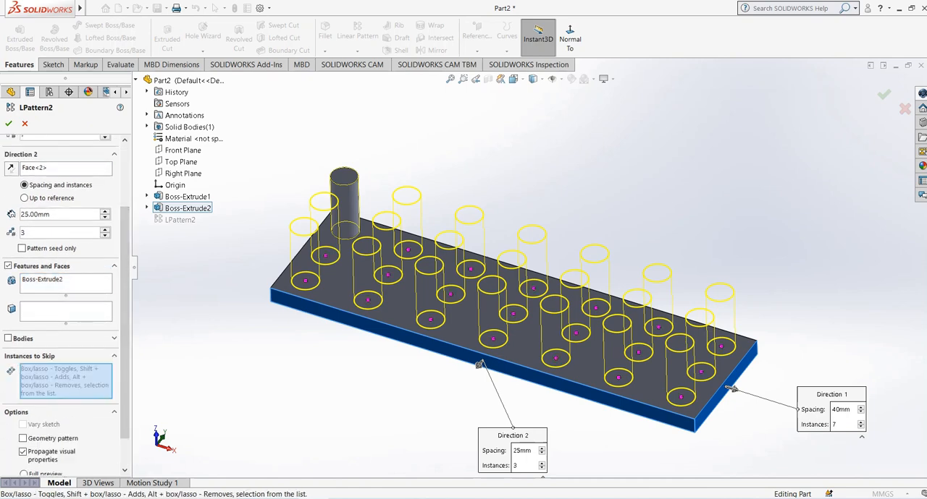
{"action": "middle_click_drag", "start_coordinate": [506, 276], "coordinate": [505, 337]}
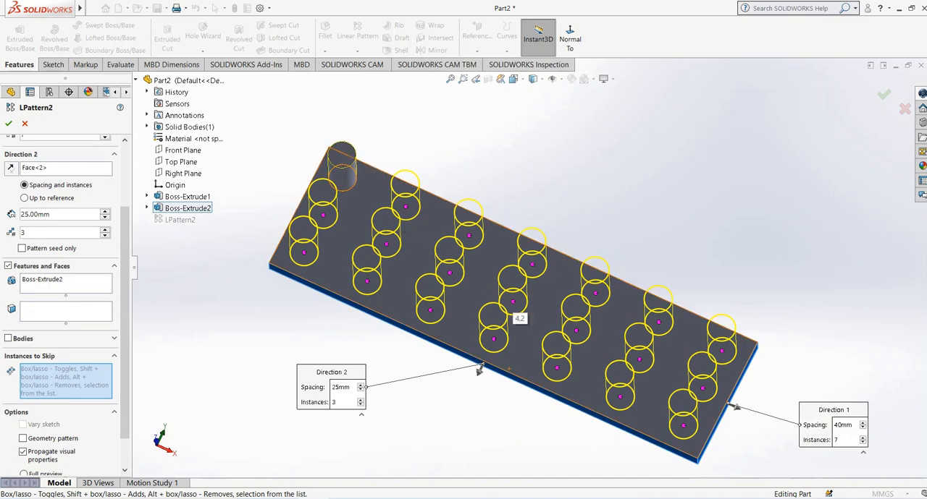
{"action": "left_click", "coordinate": [513, 301]}
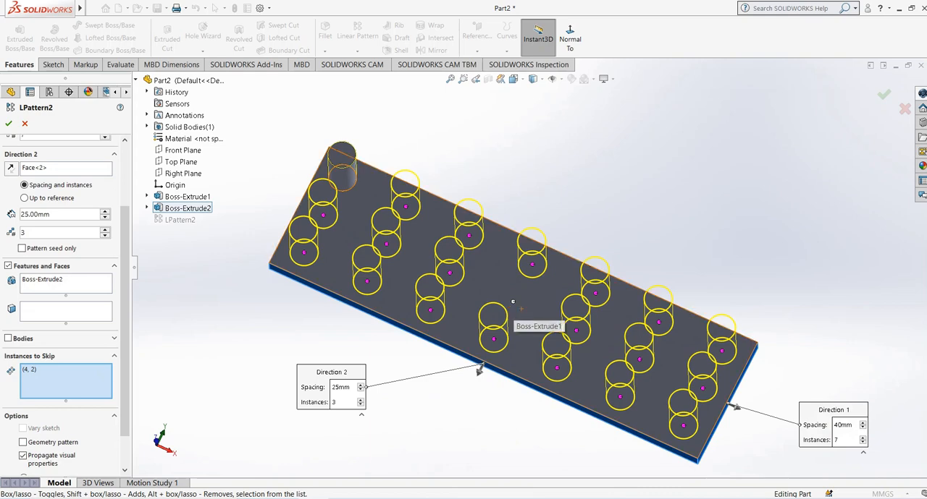
Also skip pattern instances (6, 2), (2, 3) and (2, 1), and accept the edited linear pattern.
{"action": "left_click", "coordinate": [638, 359]}
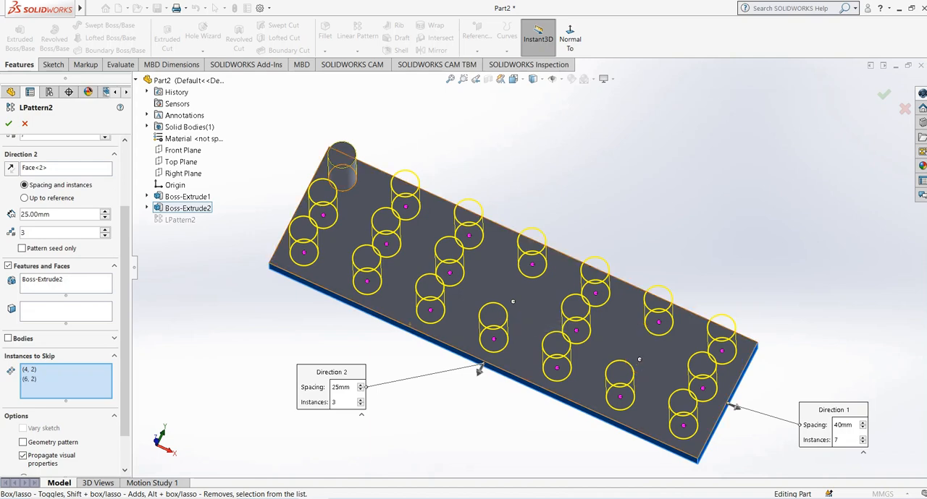
{"action": "left_click", "coordinate": [367, 281]}
{"action": "left_click", "coordinate": [405, 207]}
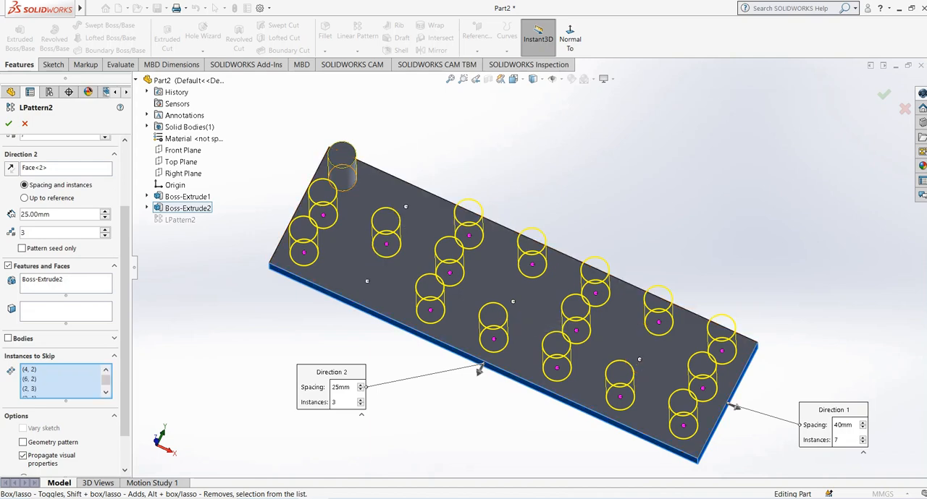
{"action": "left_click", "coordinate": [9, 124]}
{"action": "middle_click_drag", "start_coordinate": [435, 342], "coordinate": [366, 338]}
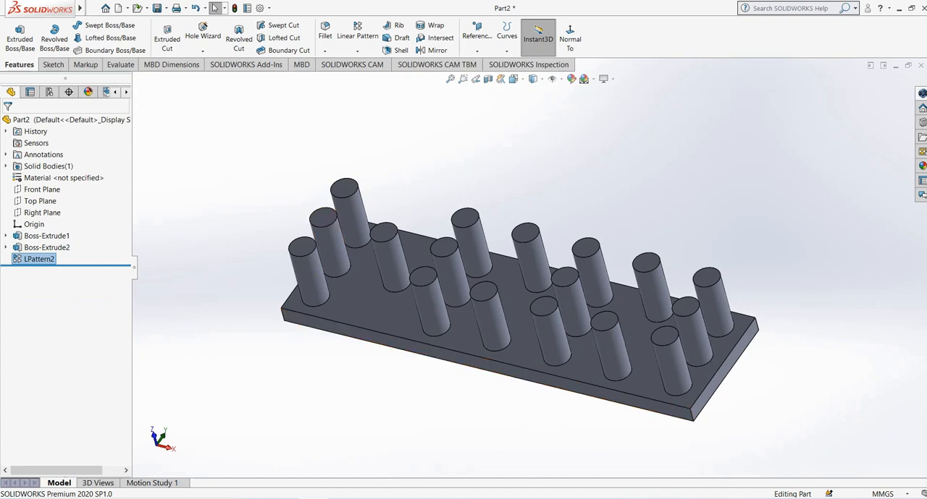
{"action": "middle_click_drag", "start_coordinate": [362, 235], "coordinate": [380, 228]}
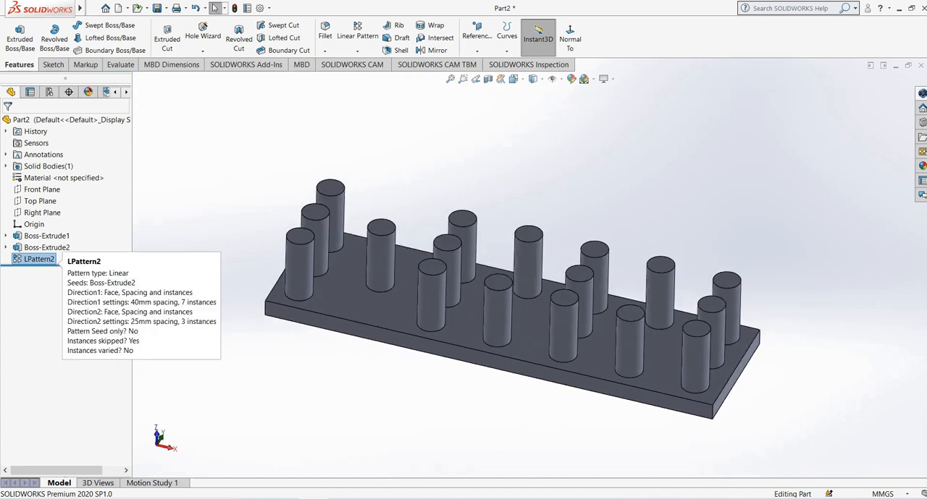
Delete the linear pattern feature of cylinders from the part.
{"action": "right_click", "coordinate": [47, 259]}
{"action": "left_click", "coordinate": [65, 312]}
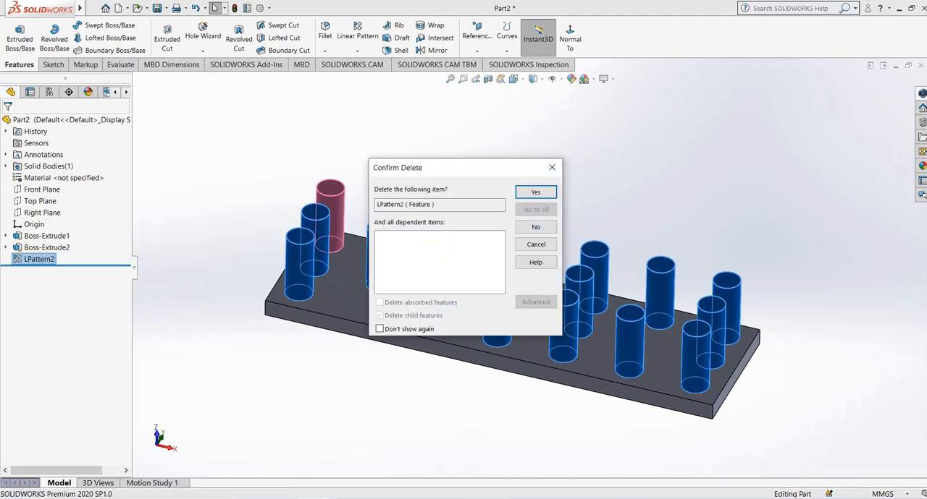
{"action": "left_click", "coordinate": [535, 191]}
Edit the cylinder's extrusion to turn off Merge result and accept it.
{"action": "left_click", "coordinate": [46, 247]}
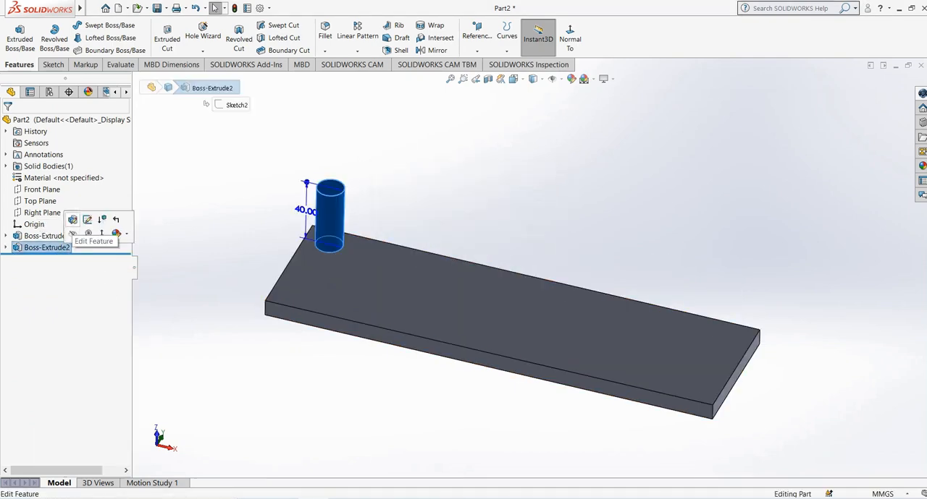
{"action": "left_click", "coordinate": [73, 233]}
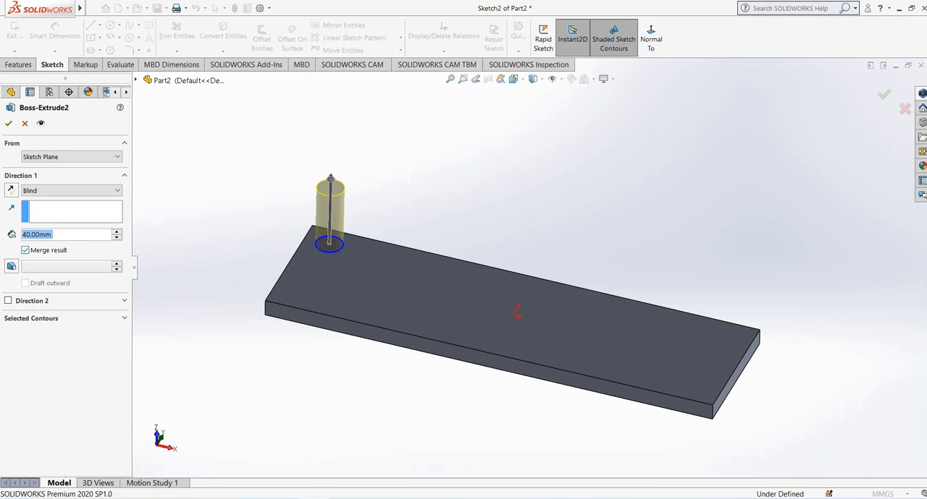
{"action": "left_click", "coordinate": [8, 123]}
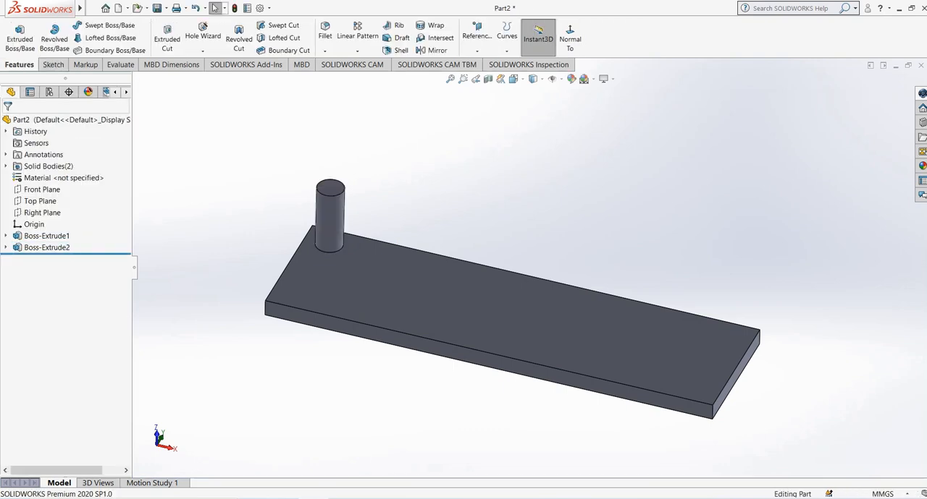
Examine the plate and the cylinder as separate entries in the part's list of solid bodies.
{"action": "middle_click_drag", "start_coordinate": [411, 310], "coordinate": [397, 303]}
{"action": "left_click", "coordinate": [397, 303]}
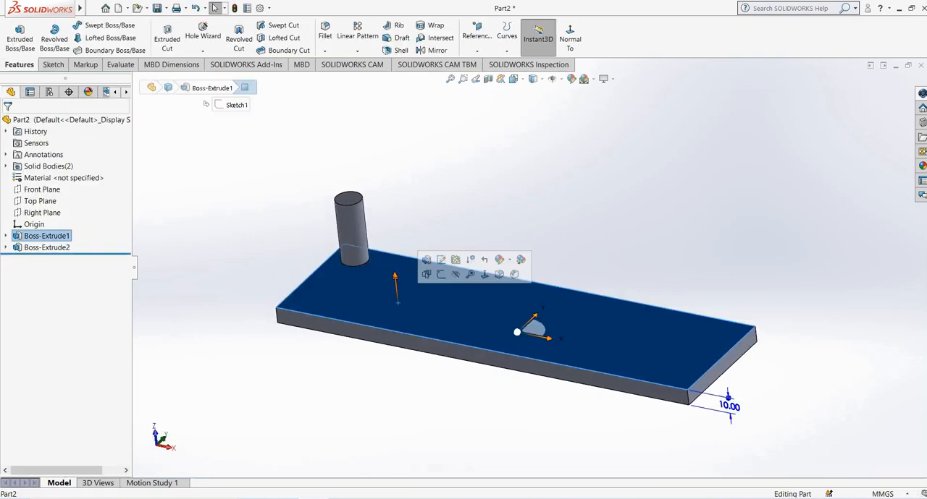
{"action": "key", "text": "Escape"}
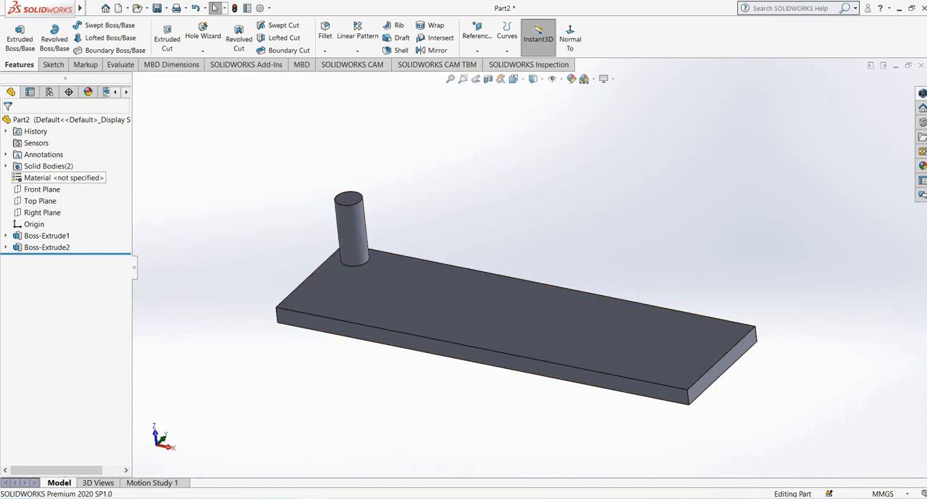
{"action": "left_click", "coordinate": [6, 166]}
{"action": "left_click", "coordinate": [57, 178]}
{"action": "left_click", "coordinate": [58, 189]}
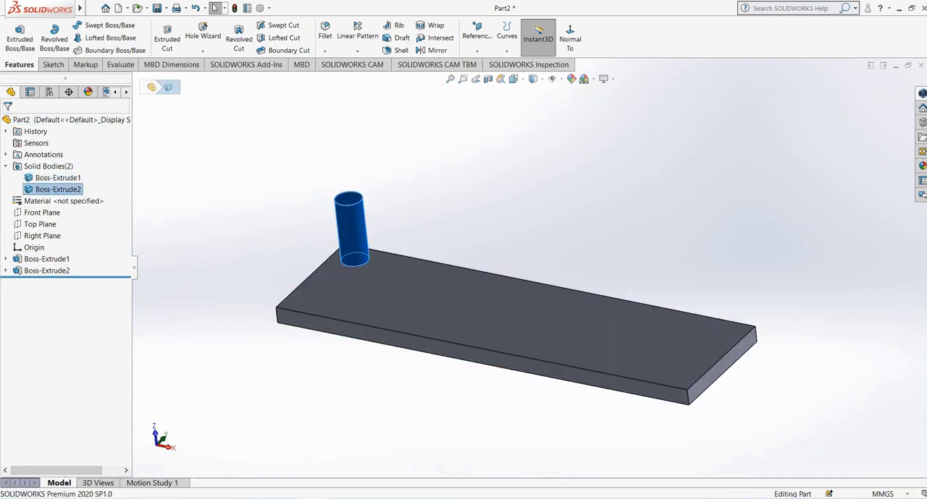
{"action": "key", "text": "Escape"}
{"action": "middle_click_drag", "start_coordinate": [391, 290], "coordinate": [396, 296]}
Create a linear pattern of the cylinder feature with 9 instances at 40 mm spacing, using the plate's short end face as Direction 1.
{"action": "left_click", "coordinate": [357, 31]}
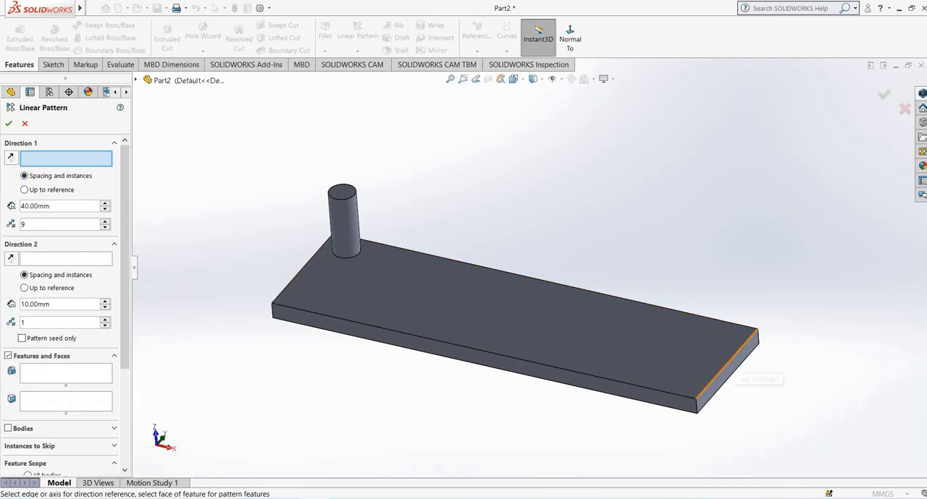
{"action": "left_click", "coordinate": [733, 372]}
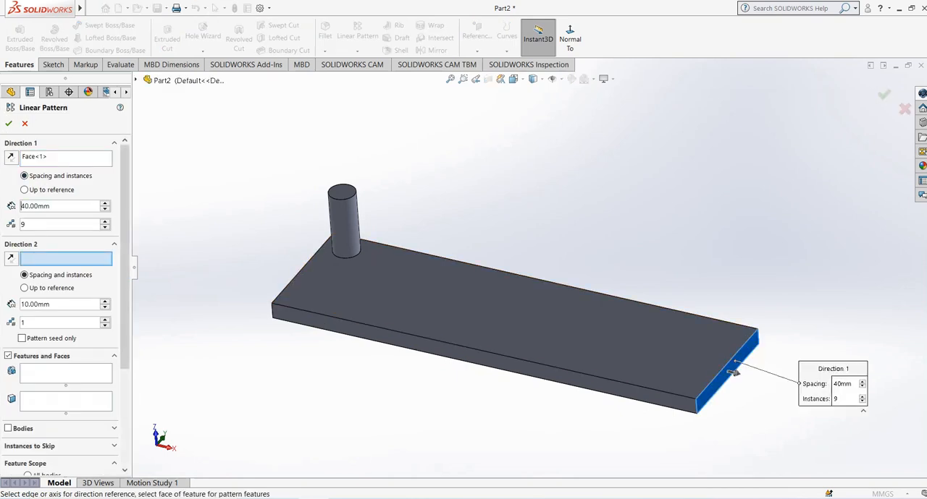
{"action": "left_click", "coordinate": [66, 373]}
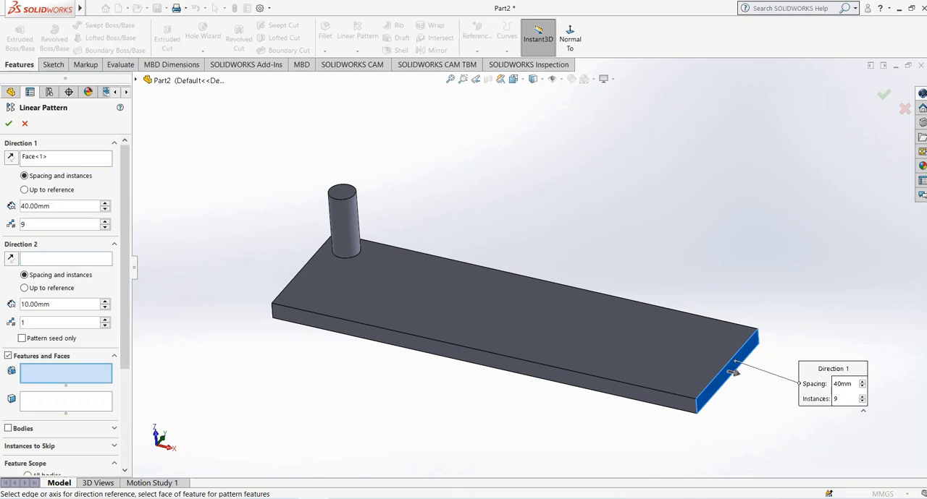
{"action": "left_click", "coordinate": [344, 222]}
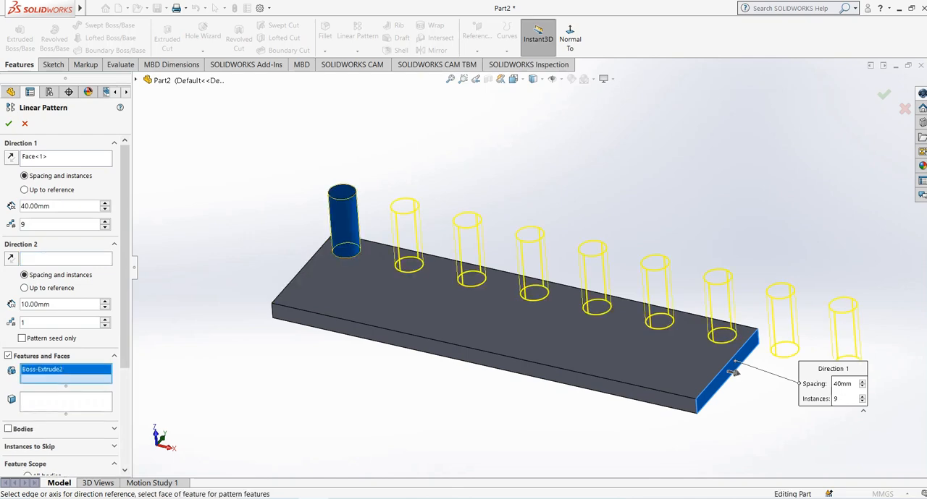
{"action": "middle_click_drag", "start_coordinate": [478, 289], "coordinate": [480, 298]}
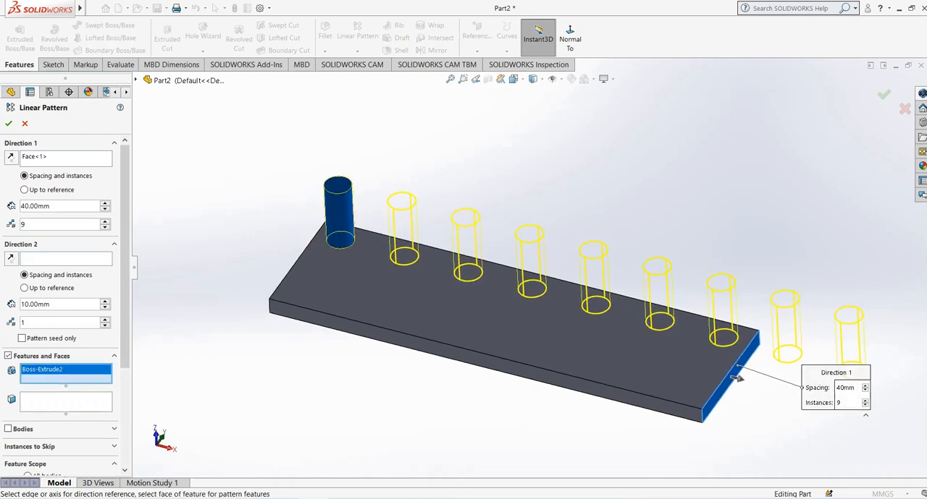
{"action": "left_click", "coordinate": [8, 123]}
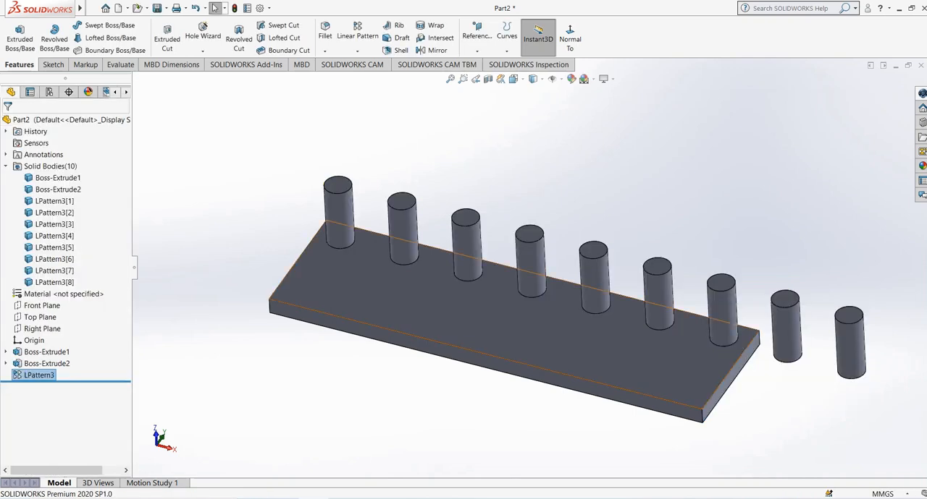
{"action": "middle_click_drag", "start_coordinate": [423, 287], "coordinate": [427, 317]}
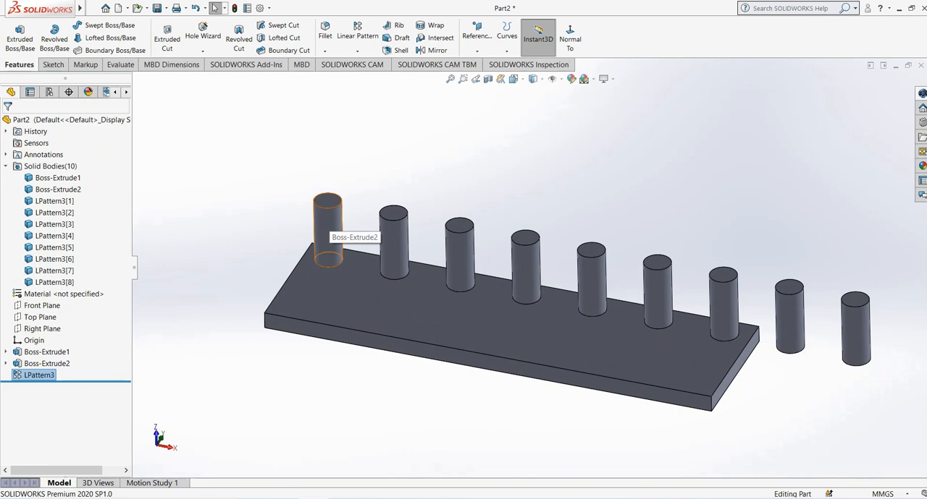
Check the seed cylinder and several patterned cylinders one by one as individual solid bodies.
{"action": "left_click", "coordinate": [333, 217]}
{"action": "left_click", "coordinate": [399, 231]}
{"action": "left_click", "coordinate": [526, 267]}
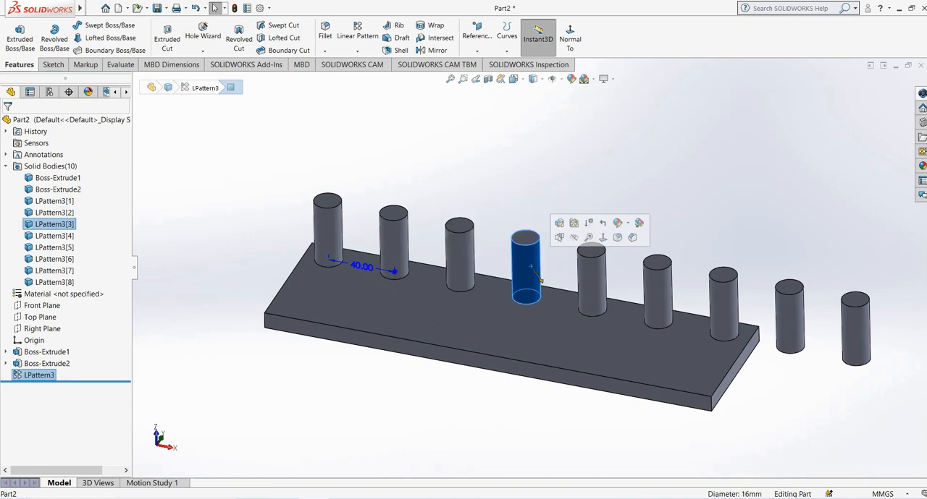
{"action": "left_click", "coordinate": [591, 281]}
{"action": "left_click", "coordinate": [656, 289]}
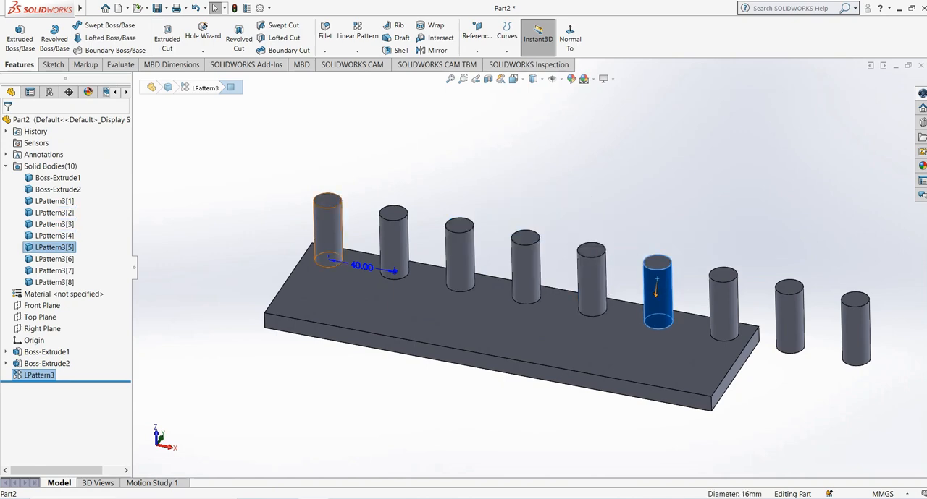
{"action": "left_click", "coordinate": [329, 233]}
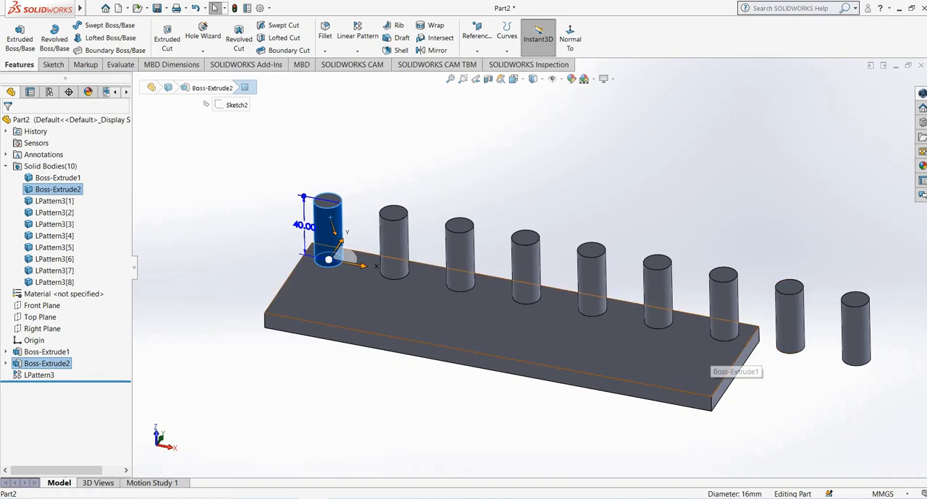
Edit the cylinder's extrusion to turn on Merge result and accept it.
{"action": "right_click", "coordinate": [46, 364]}
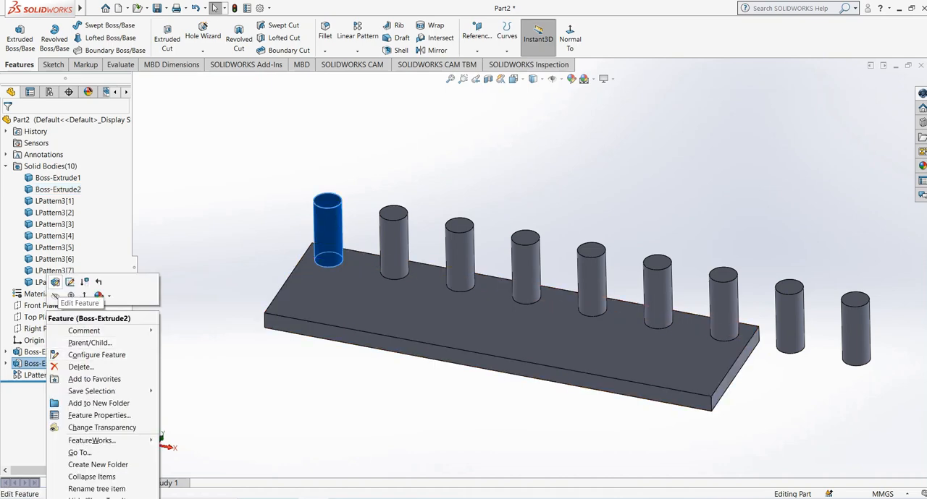
{"action": "left_click", "coordinate": [57, 282]}
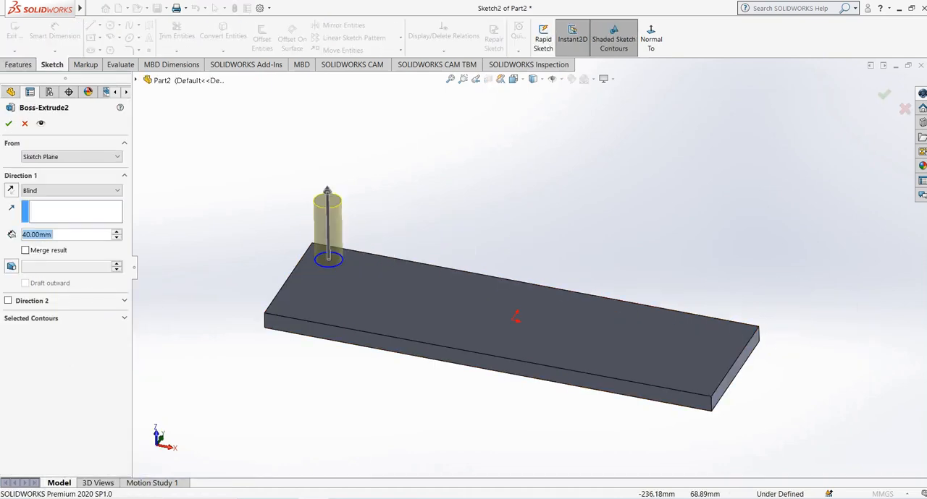
{"action": "left_click", "coordinate": [26, 251]}
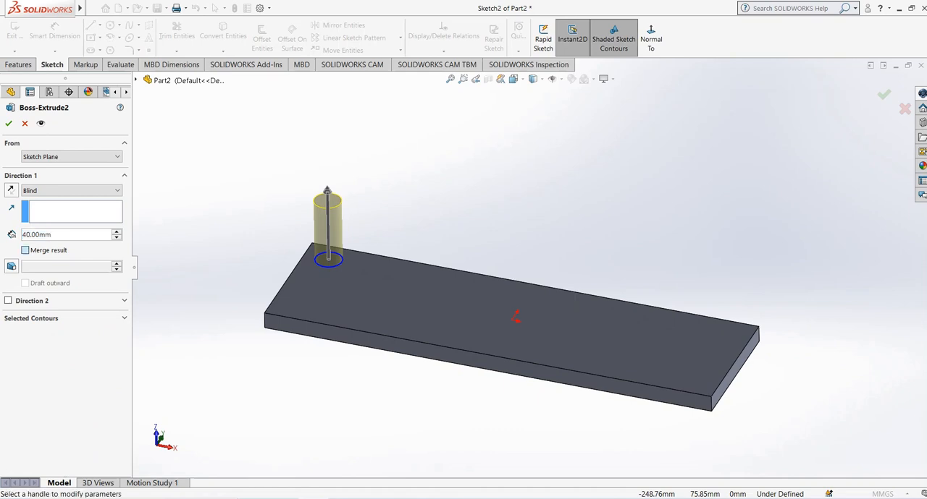
{"action": "left_click", "coordinate": [8, 123]}
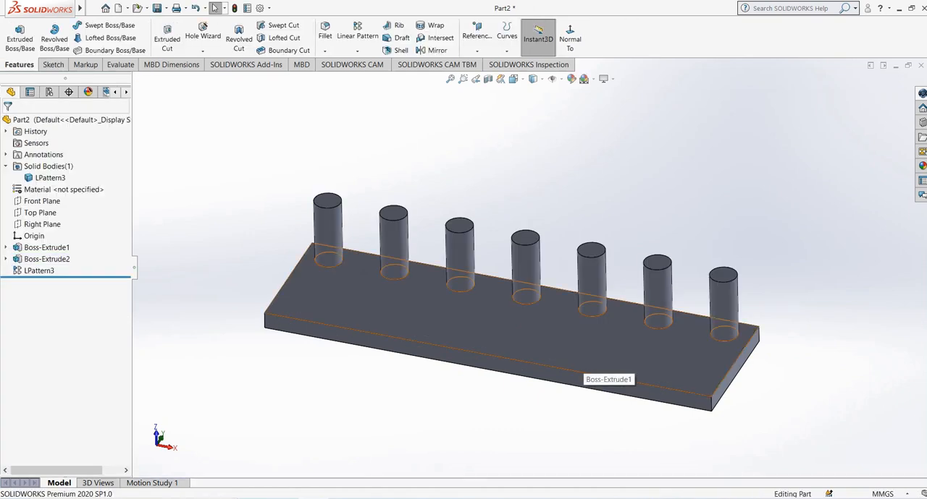
{"action": "middle_click_drag", "start_coordinate": [650, 324], "coordinate": [617, 341]}
Turn Merge result off again for the cylinder's extrusion and accept the change.
{"action": "right_click", "coordinate": [58, 259]}
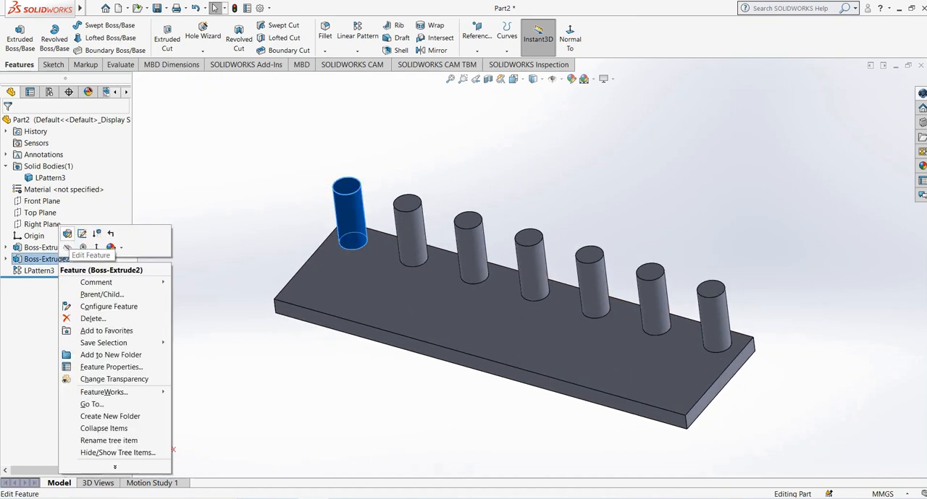
{"action": "left_click", "coordinate": [67, 234]}
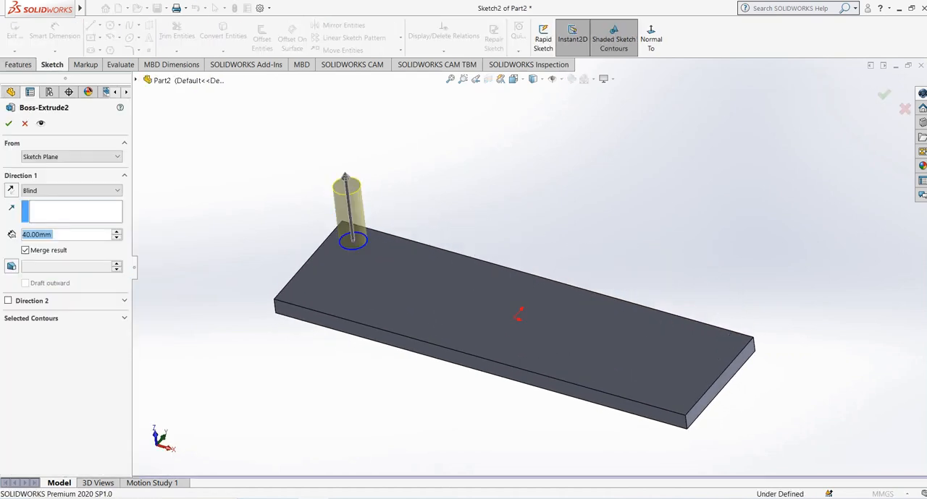
{"action": "key", "text": "Return"}
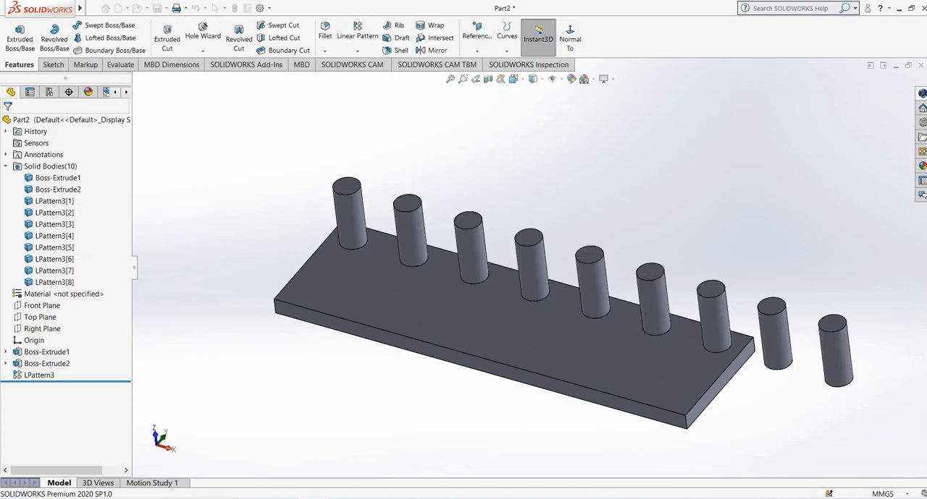
Edit the linear pattern to use Bodies instead of Features and Faces, with the cylinder body as the seed.
{"action": "left_click", "coordinate": [39, 375]}
{"action": "left_click", "coordinate": [37, 362]}
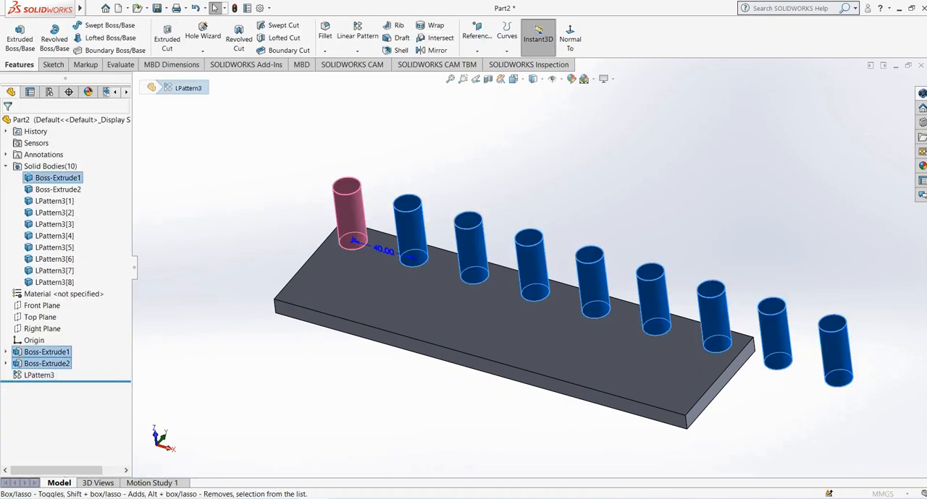
{"action": "right_click", "coordinate": [52, 284]}
{"action": "left_click", "coordinate": [93, 290]}
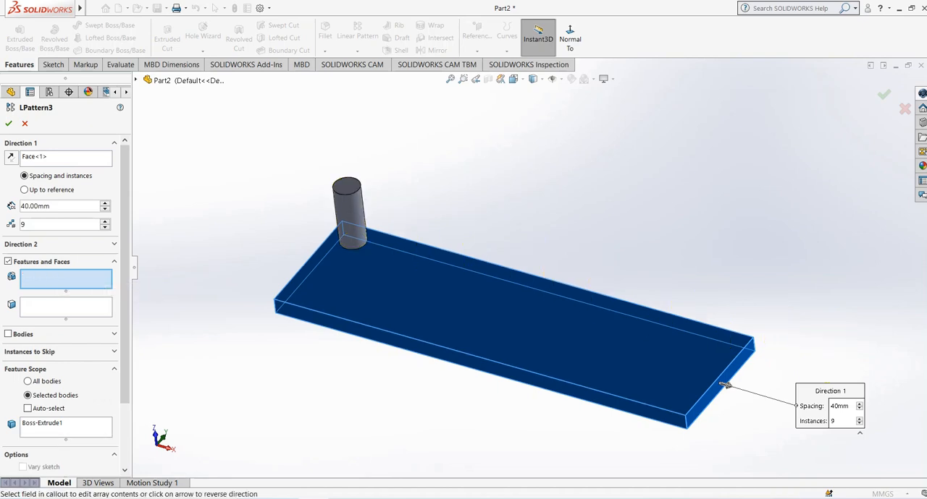
{"action": "left_click", "coordinate": [8, 335]}
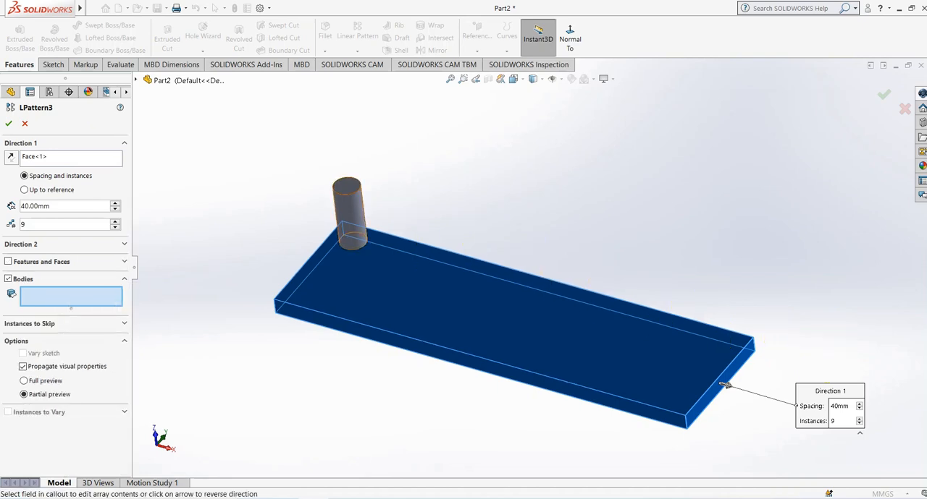
{"action": "left_click", "coordinate": [351, 213]}
{"action": "middle_click_drag", "start_coordinate": [352, 214], "coordinate": [380, 194]}
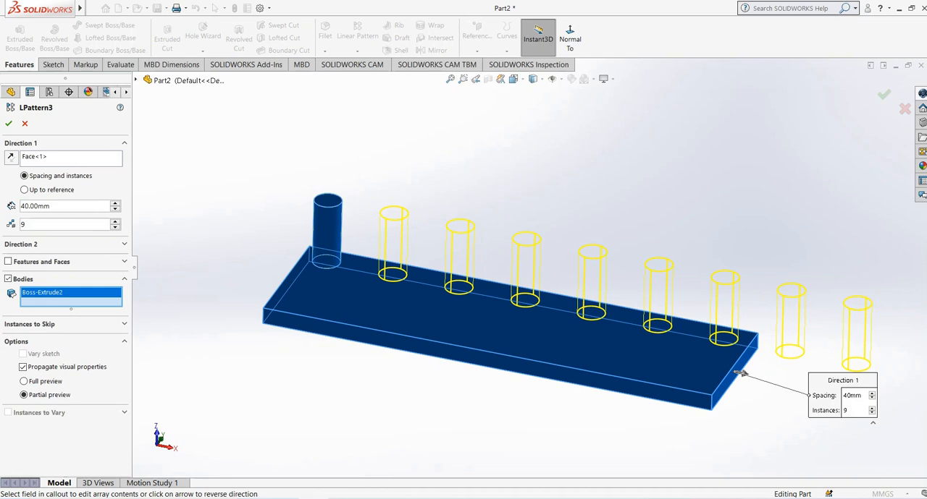
Reduce the Direction 1 instances to 7 and accept the edited body pattern.
{"action": "left_click", "coordinate": [115, 228]}
{"action": "left_click", "coordinate": [115, 229]}
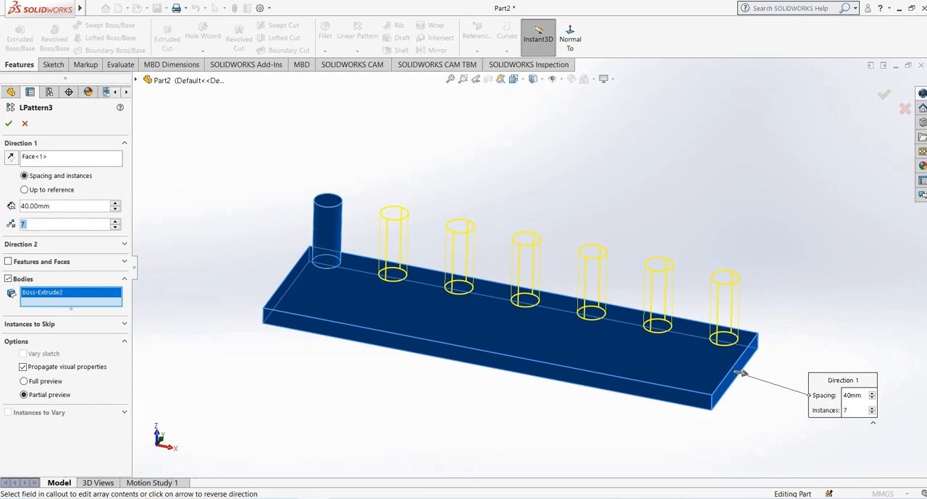
{"action": "left_click", "coordinate": [8, 123]}
{"action": "middle_click_drag", "start_coordinate": [418, 320], "coordinate": [385, 342]}
{"action": "scroll", "coordinate": [407, 321], "scroll_direction": "up", "scroll_amount": 2}
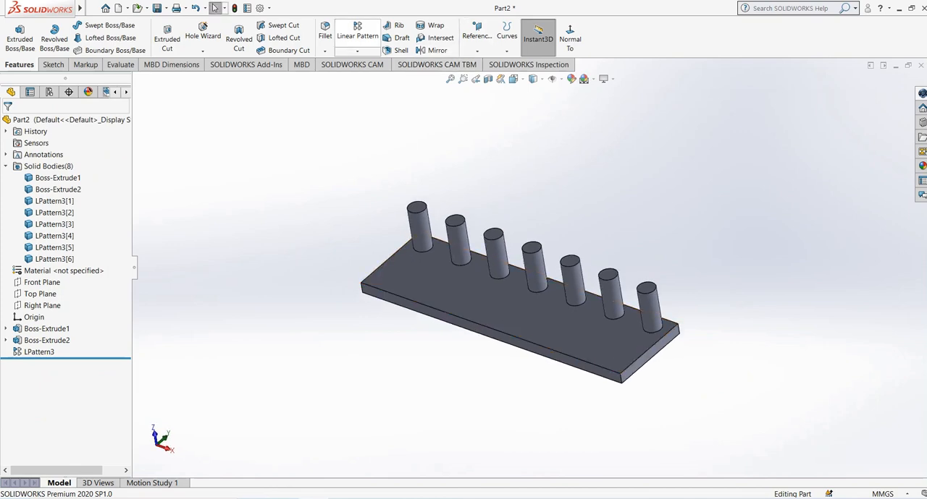
Start a linear pattern using Bodies with the plate as seed and its long front side face as the Direction 1 reference.
{"action": "left_click", "coordinate": [357, 32]}
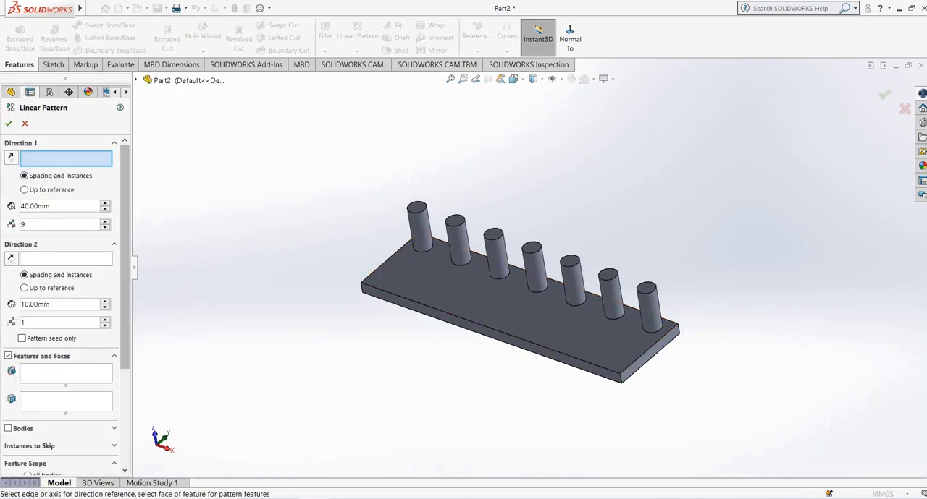
{"action": "left_click", "coordinate": [66, 374]}
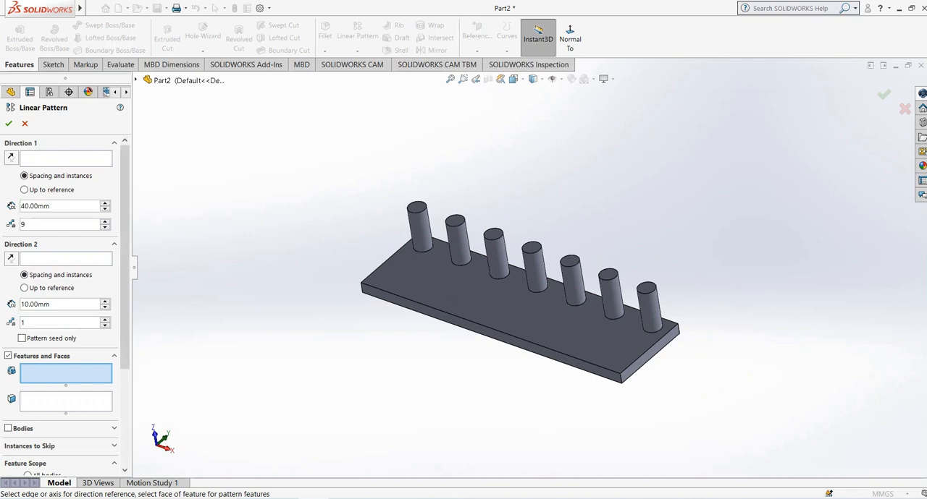
{"action": "left_click", "coordinate": [7, 428]}
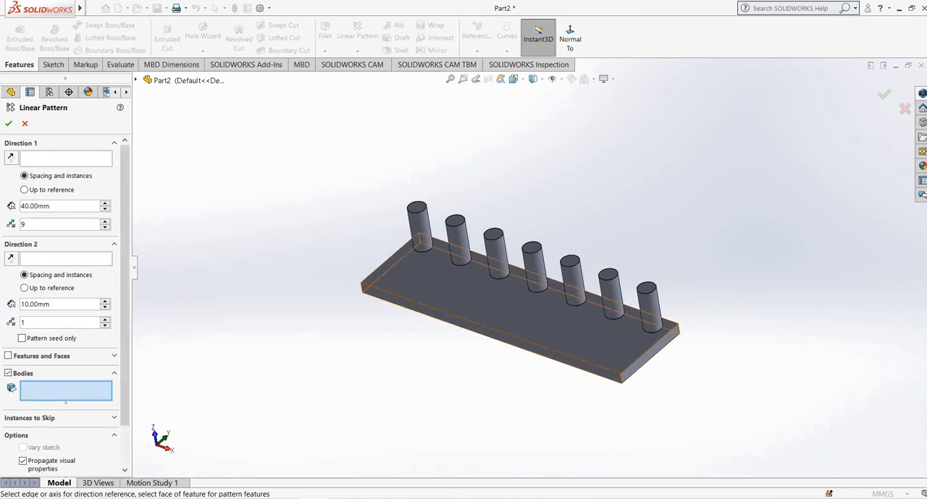
{"action": "left_click", "coordinate": [447, 244]}
{"action": "left_click", "coordinate": [66, 158]}
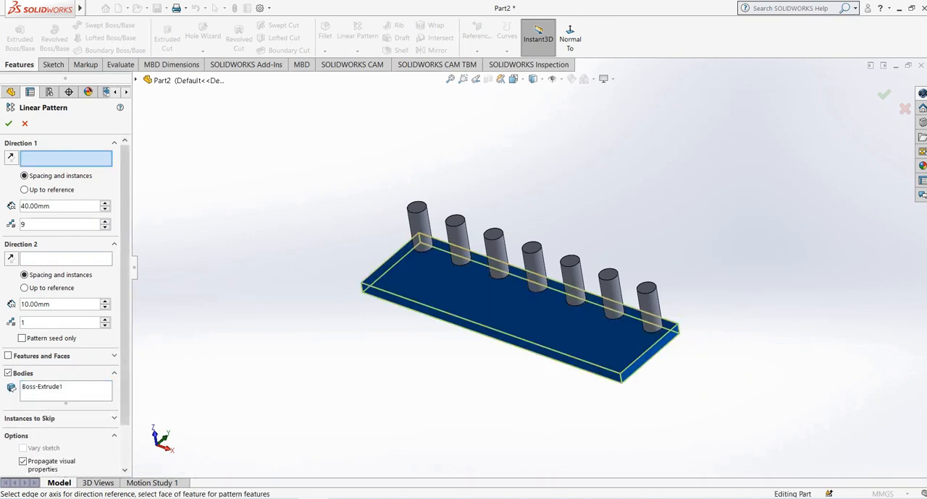
{"action": "left_click", "coordinate": [481, 331]}
Set the plate body pattern's Direction 1 to 5 instances with 110 mm spacing.
{"action": "scroll", "coordinate": [489, 322], "scroll_direction": "up", "scroll_amount": 3}
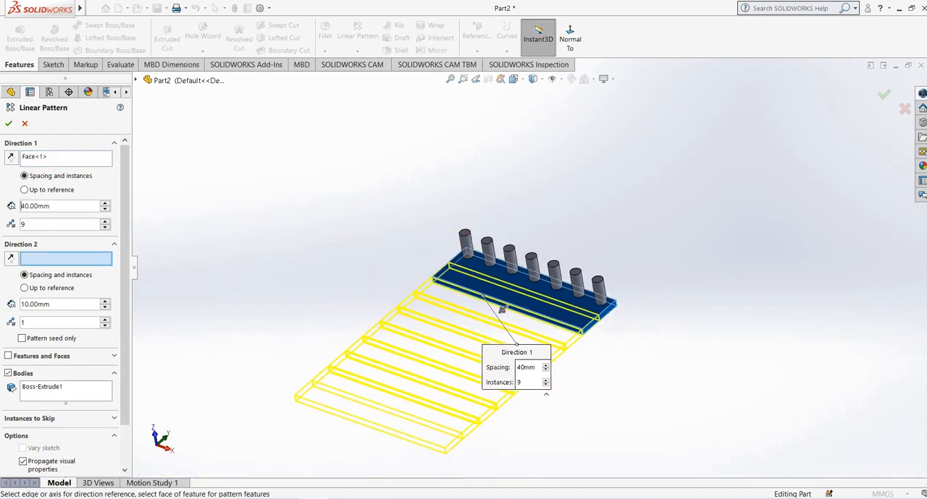
{"action": "left_click", "coordinate": [105, 227]}
{"action": "left_click", "coordinate": [104, 228]}
{"action": "left_click", "coordinate": [105, 227]}
{"action": "left_click", "coordinate": [105, 227]}
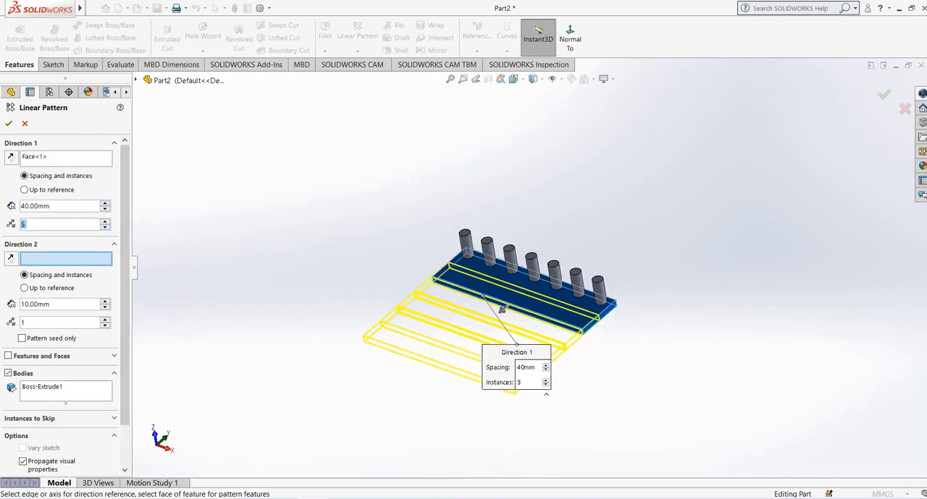
{"action": "left_click", "coordinate": [105, 203]}
{"action": "left_click", "coordinate": [105, 203]}
{"action": "left_click", "coordinate": [105, 204]}
{"action": "left_click", "coordinate": [105, 204]}
{"action": "left_click", "coordinate": [105, 204]}
{"action": "left_click", "coordinate": [105, 204]}
{"action": "left_click", "coordinate": [105, 203]}
{"action": "mouse_move", "coordinate": [347, 304]}
{"action": "middle_mouse_down"}
{"action": "mouse_move", "coordinate": [346, 283]}
{"action": "mouse_move", "coordinate": [329, 295]}
{"action": "mouse_move", "coordinate": [344, 297]}
{"action": "middle_mouse_up"}
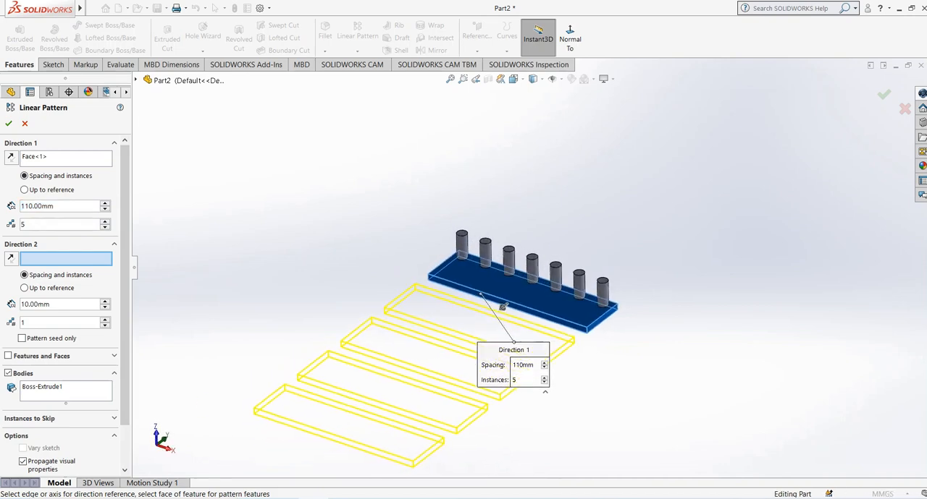
Add all seven cylinder bodies on the plate to the bodies to pattern and accept the linear pattern.
{"action": "left_click", "coordinate": [58, 391]}
{"action": "left_click", "coordinate": [461, 242]}
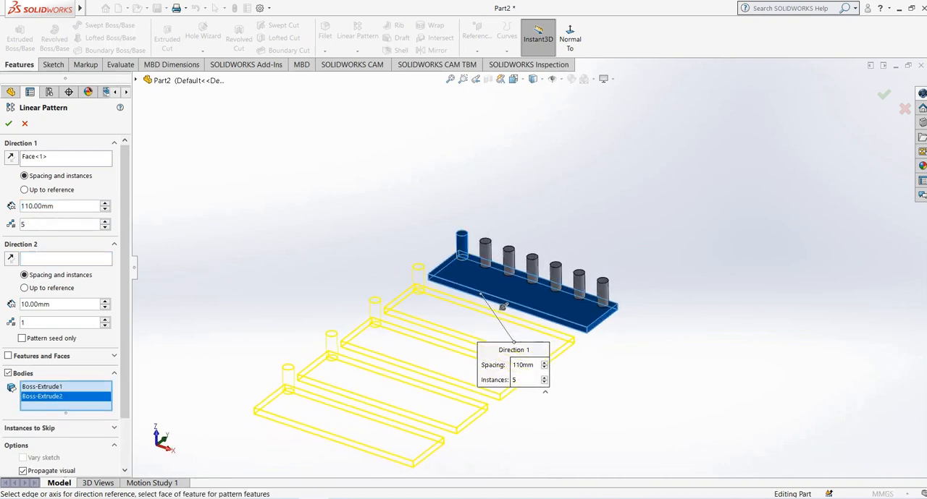
{"action": "left_click", "coordinate": [485, 253]}
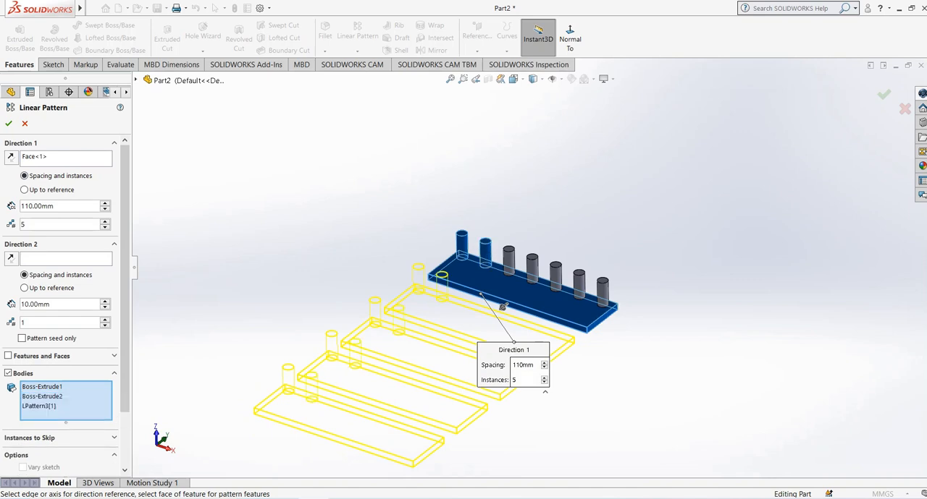
{"action": "left_click", "coordinate": [508, 260]}
{"action": "left_click", "coordinate": [532, 267]}
{"action": "left_click", "coordinate": [555, 275]}
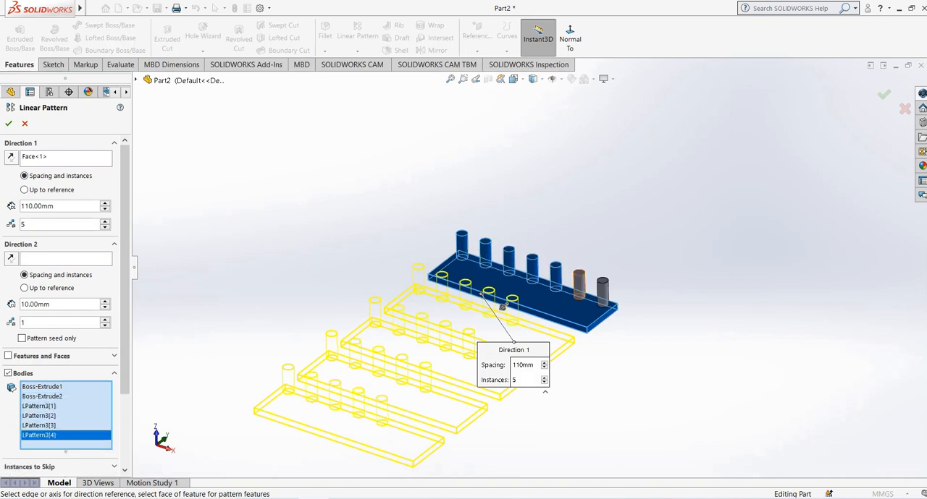
{"action": "left_click", "coordinate": [578, 282]}
{"action": "left_click", "coordinate": [603, 289]}
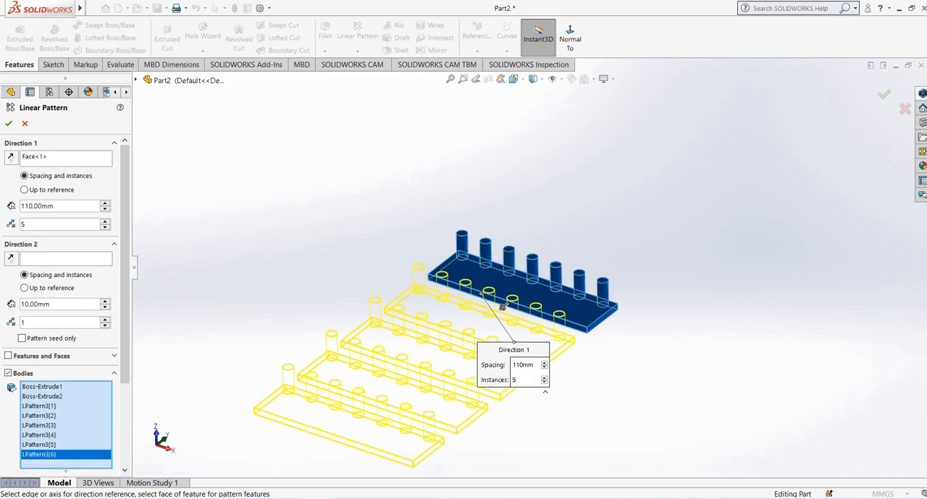
{"action": "left_click", "coordinate": [9, 123]}
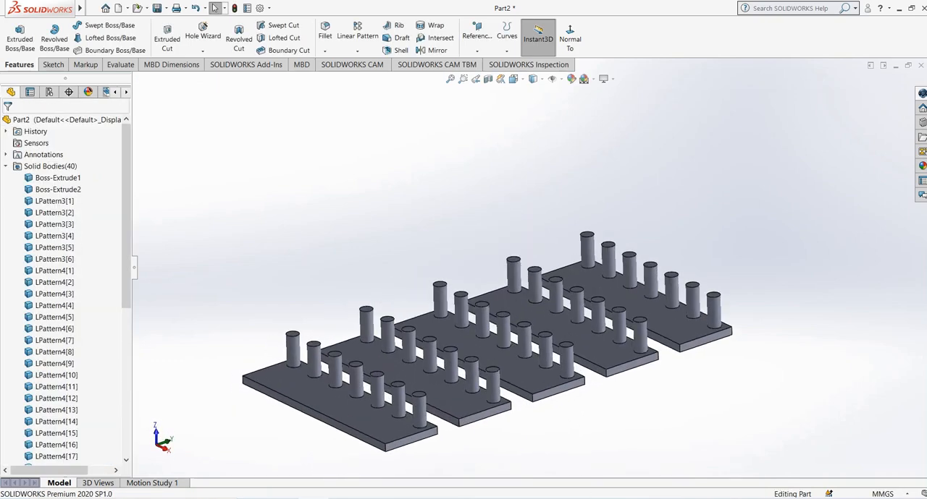
Collapse the Solid Bodies folder in the feature tree and examine the patterned plates and cylinders.
{"action": "middle_click_drag", "start_coordinate": [483, 326], "coordinate": [489, 334]}
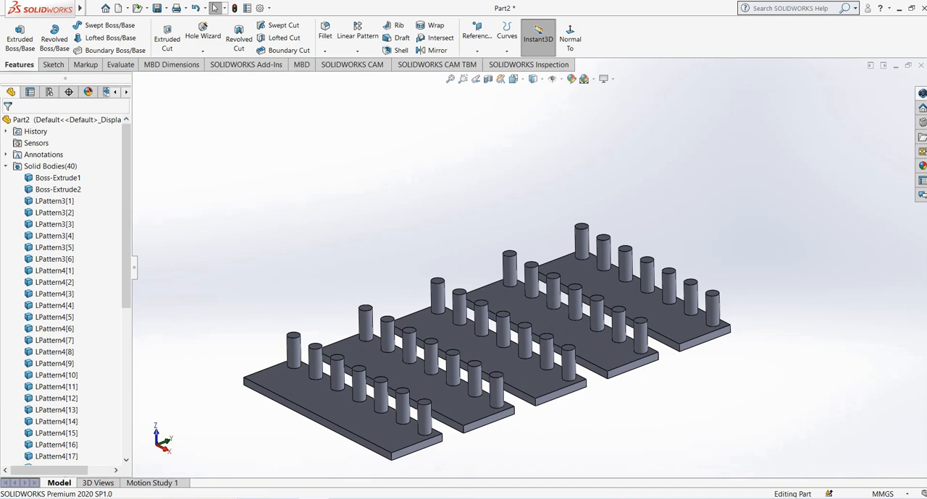
{"action": "left_click", "coordinate": [6, 167]}
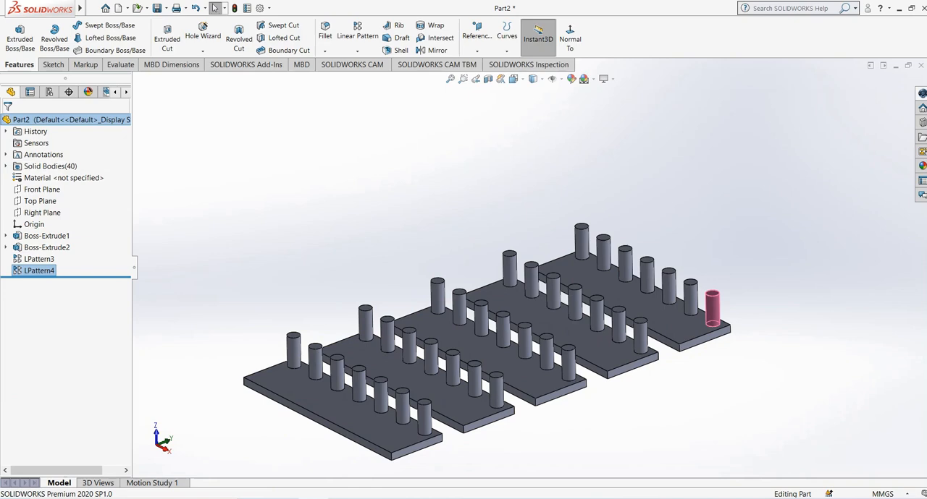
{"action": "scroll", "coordinate": [522, 268], "scroll_direction": "up", "scroll_amount": 1}
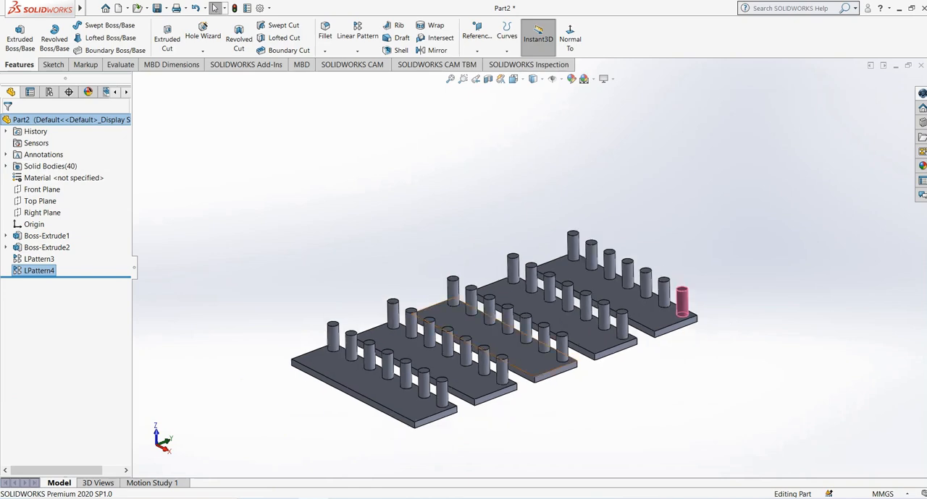
{"action": "scroll", "coordinate": [496, 395], "scroll_direction": "down", "scroll_amount": 1}
{"action": "mouse_move", "coordinate": [496, 394]}
{"action": "middle_mouse_down"}
{"action": "mouse_move", "coordinate": [489, 414]}
{"action": "mouse_move", "coordinate": [485, 399]}
{"action": "middle_mouse_up"}
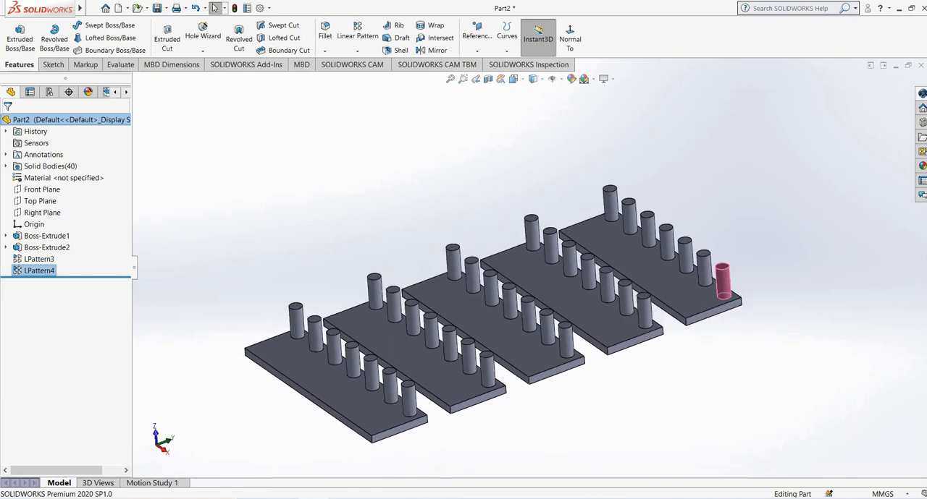